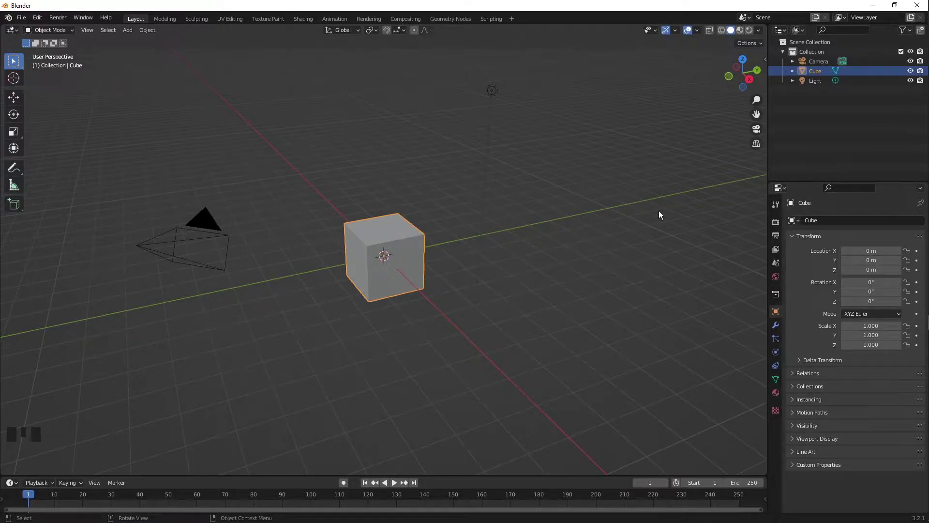
Enlarge the timeline area and briefly run playback, scrubbing the playhead back to frame 2
left_click_drag(514, 475, 519, 446)
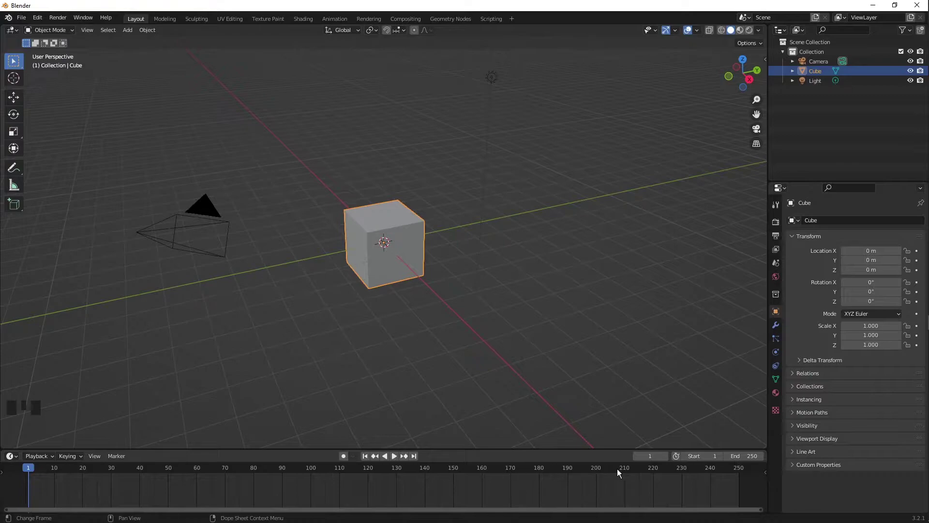
left_click(395, 456)
left_click(395, 456)
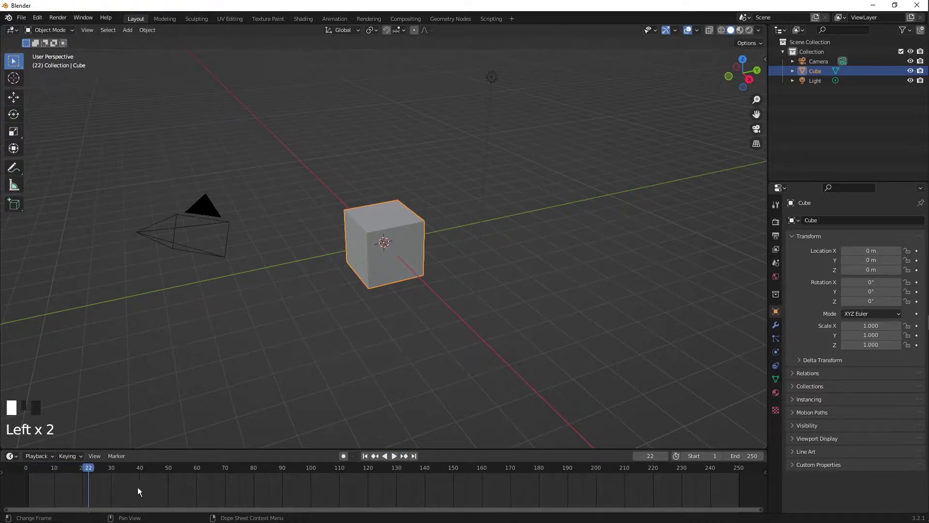
left_click_drag(92, 472, 31, 470)
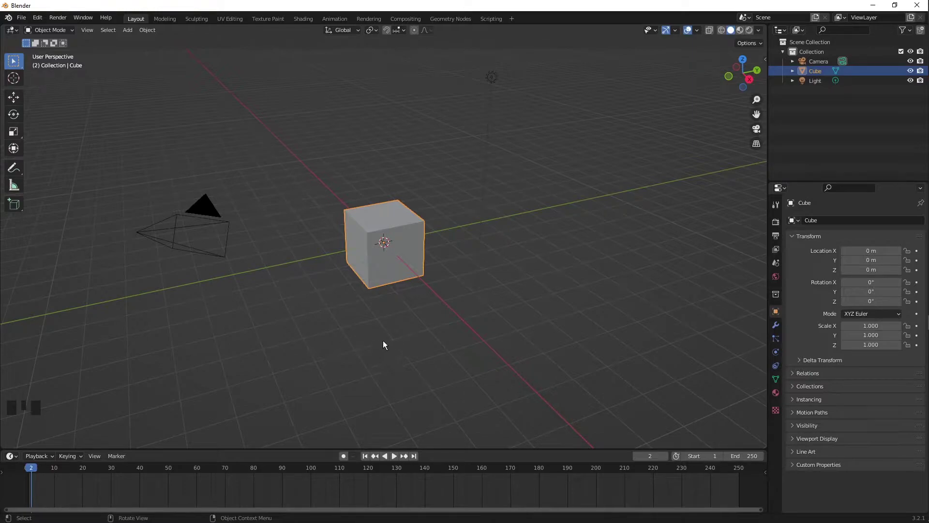
Switch to the Modeling workspace and review the vertex editing operations available for the cube
left_click(168, 19)
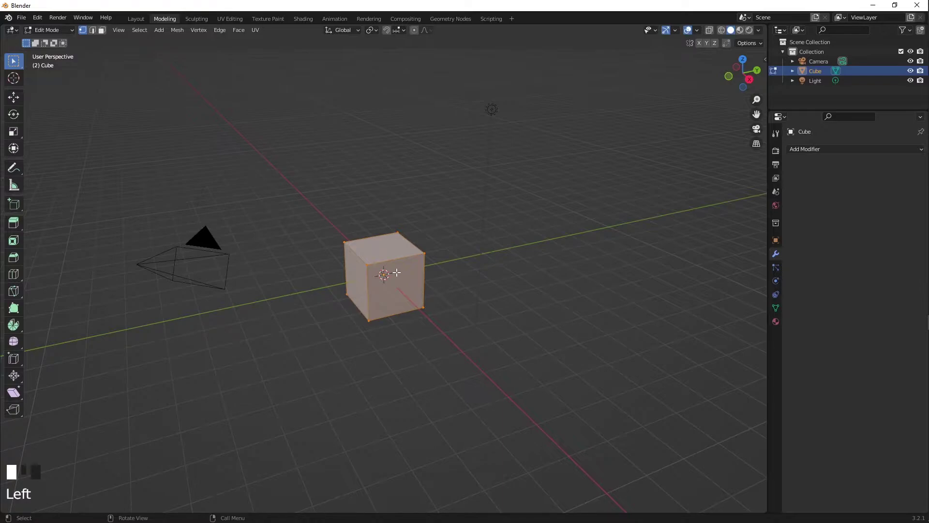
right_click(397, 272)
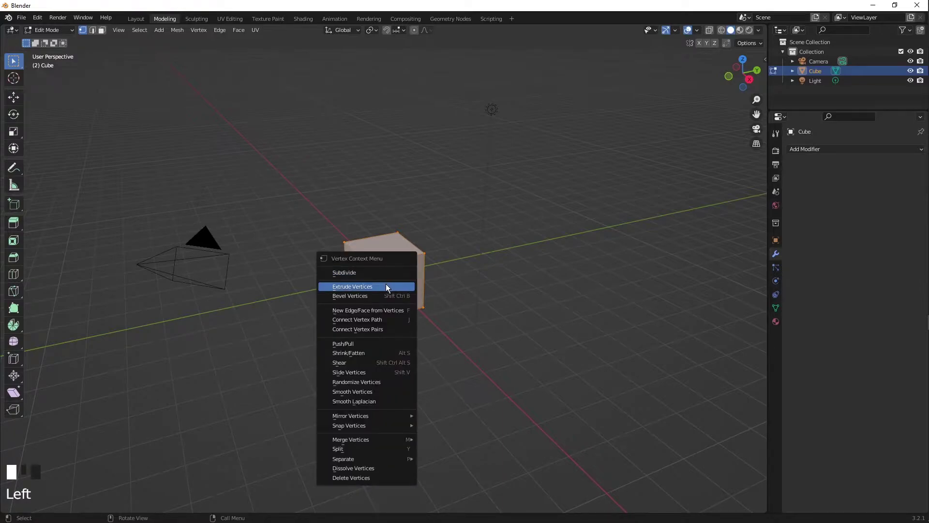
mouse_move(342, 440)
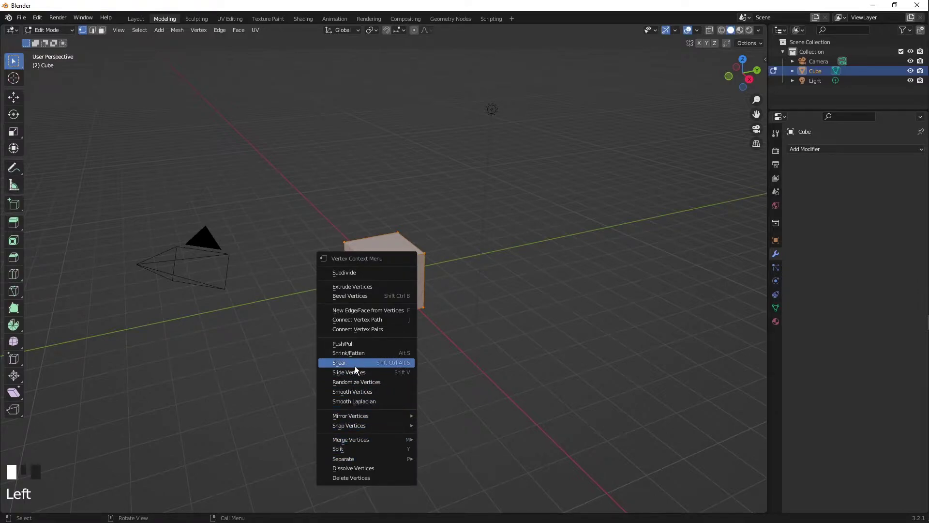
Switch to the Sculpting workspace and add a Multiresolution modifier to the cube
left_click(196, 20)
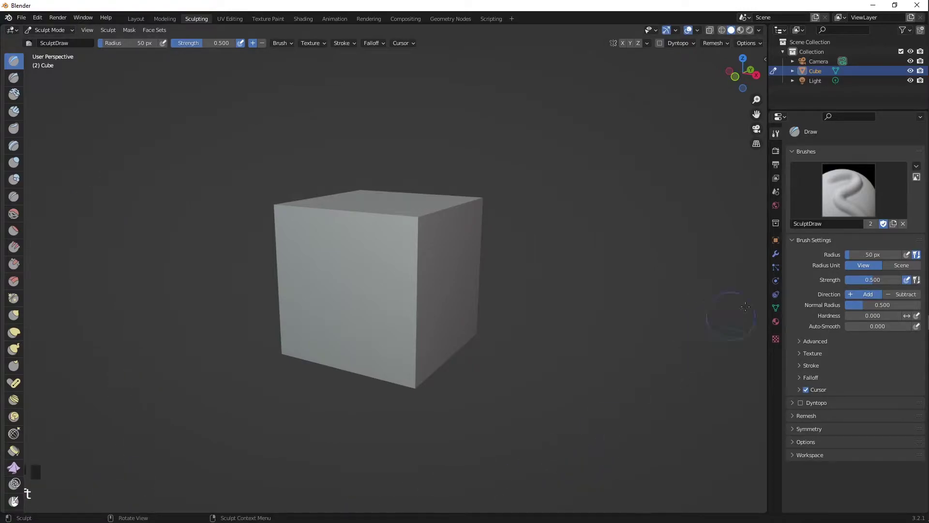
left_click(776, 254)
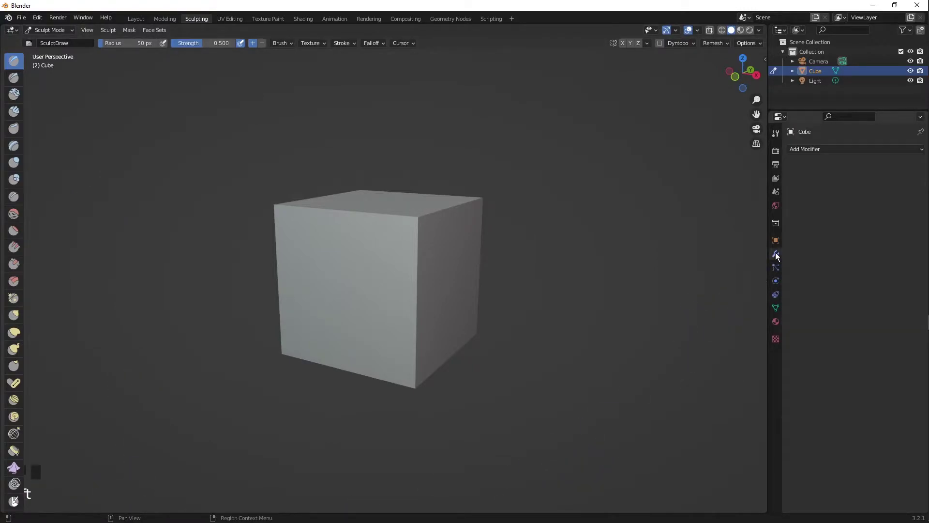
left_click(850, 150)
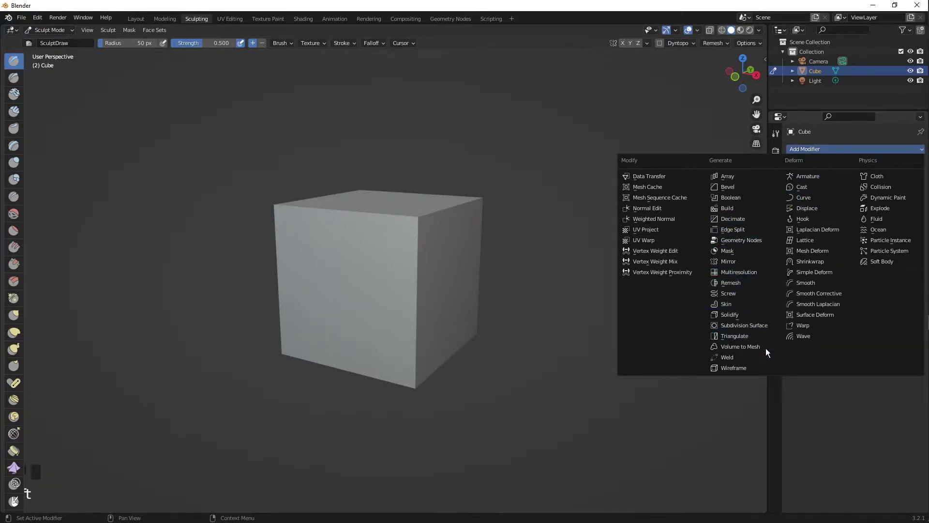
left_click(763, 272)
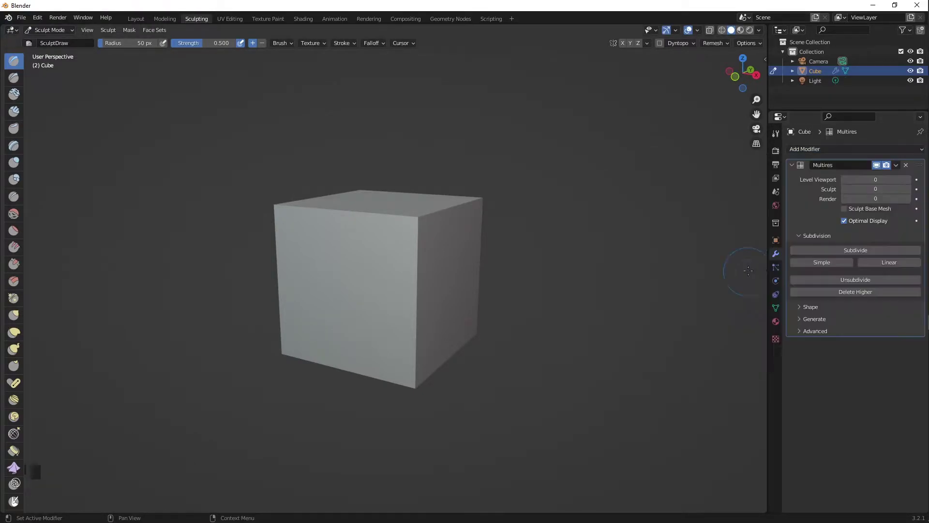
Subdivide the cube five times with the Multiresolution modifier to reach sculpt level 5
left_click(869, 250)
left_click(870, 249)
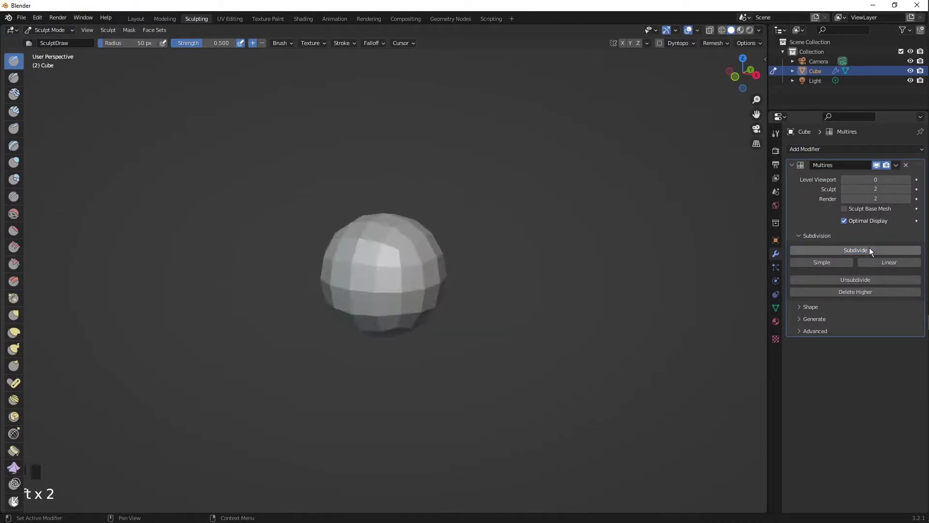
left_click(870, 249)
left_click(870, 249)
left_click(869, 249)
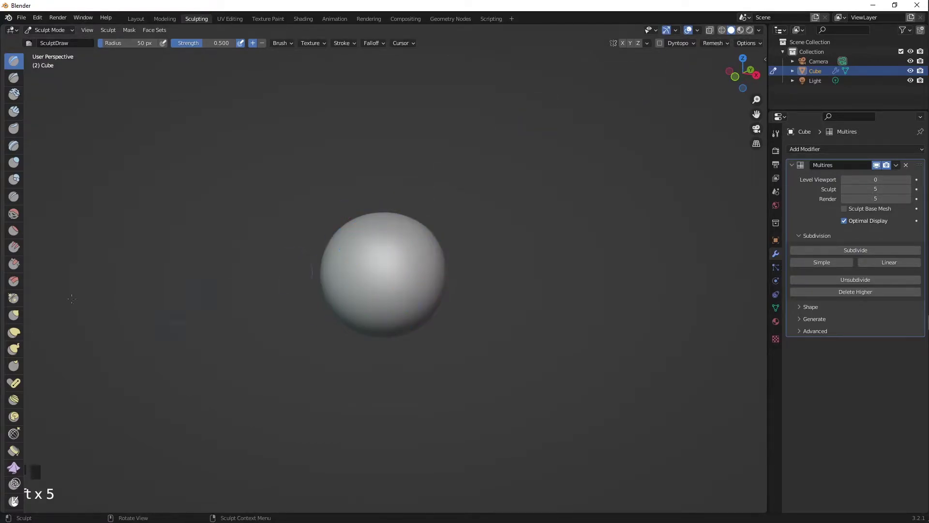
Pull several spikes and bumps out of the sphere with the Grab brush, enabling X mirror symmetry after the first one
left_click(13, 315)
left_click_drag(392, 253, 412, 226)
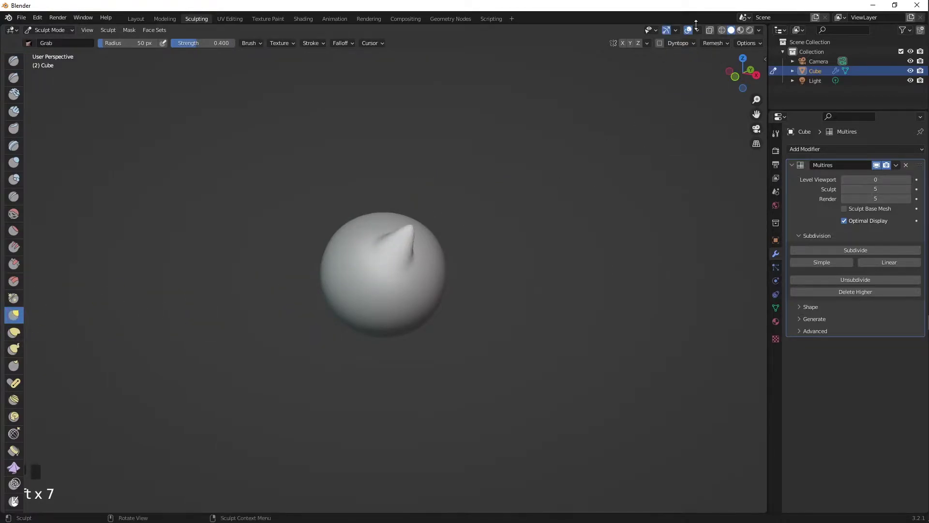
left_click(622, 44)
left_click_drag(340, 270, 334, 194)
left_click_drag(425, 318, 482, 213)
middle_click_drag(411, 276, 349, 276)
left_click_drag(387, 237, 527, 168)
left_click_drag(426, 286, 373, 290)
mouse_move(373, 290)
middle_mouse_down()
mouse_move(397, 271)
mouse_move(382, 255)
middle_mouse_up()
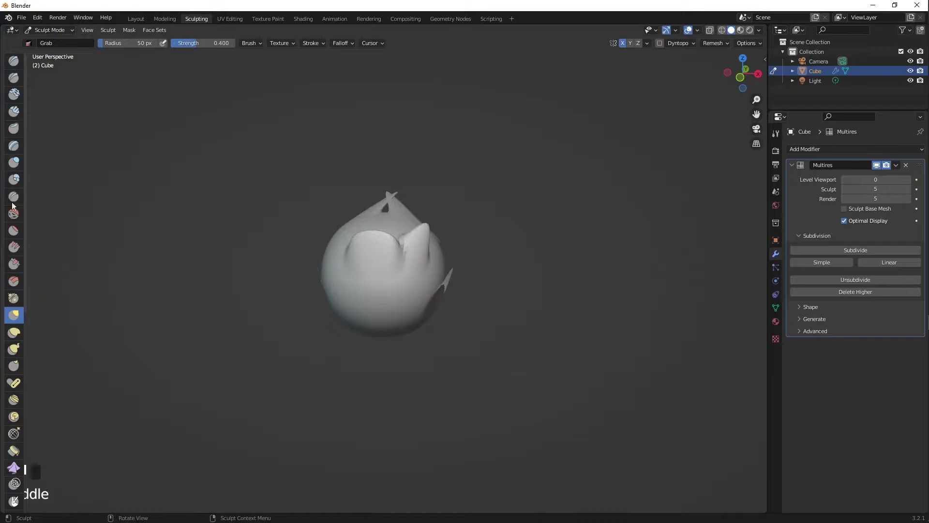
Sculpt a mirrored stroke across the lower front with the Fill/Deepen brush and subdivide the mesh once more to level 6
left_click(14, 247)
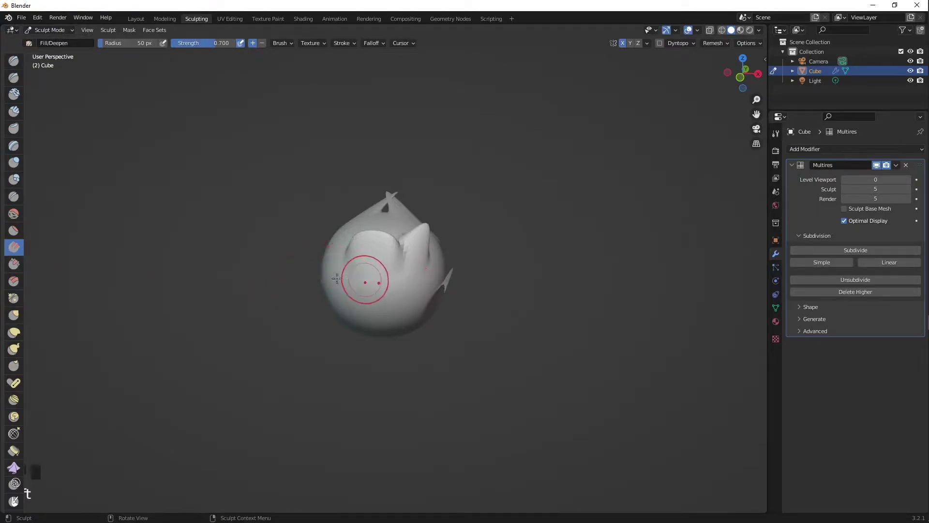
key("t")
key("t")
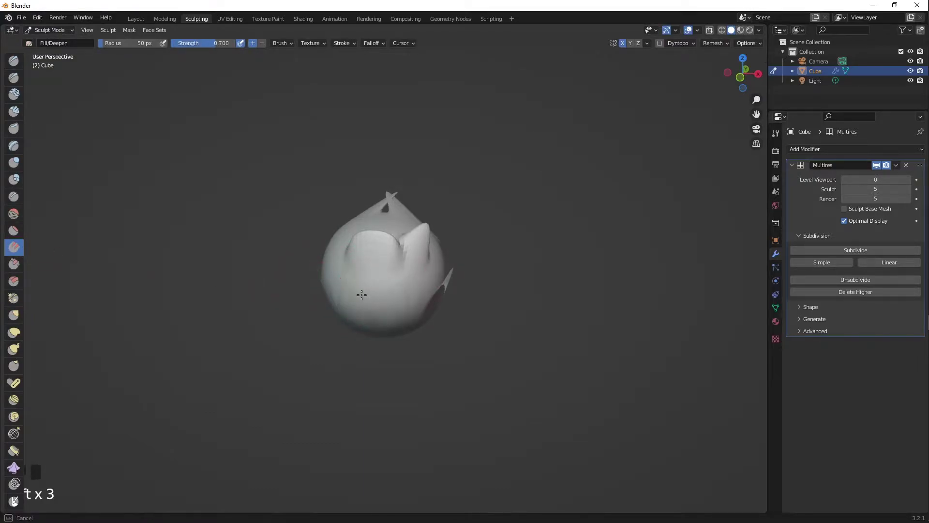
mouse_move(365, 296)
left_mouse_down()
mouse_move(353, 291)
mouse_move(336, 329)
mouse_move(341, 312)
mouse_move(347, 319)
mouse_move(310, 311)
left_mouse_up()
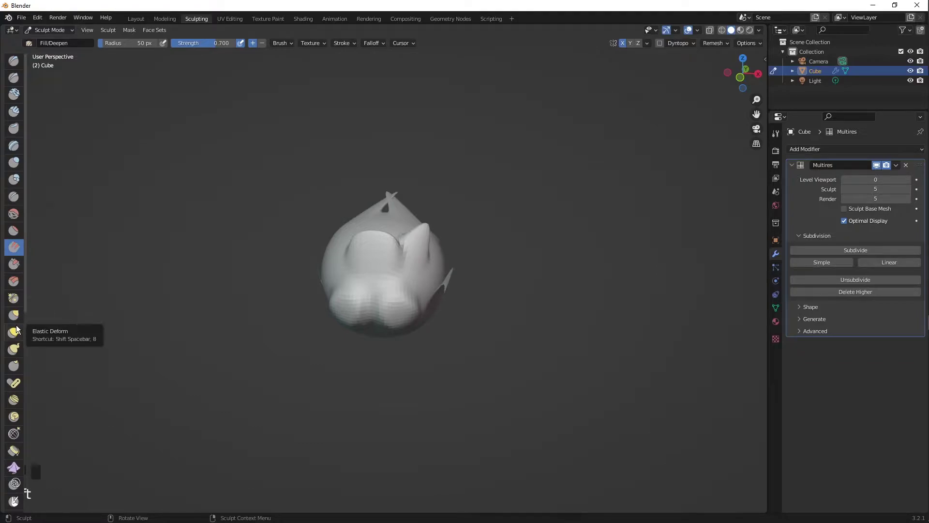
left_click(865, 256)
middle_click_drag(388, 269, 411, 251)
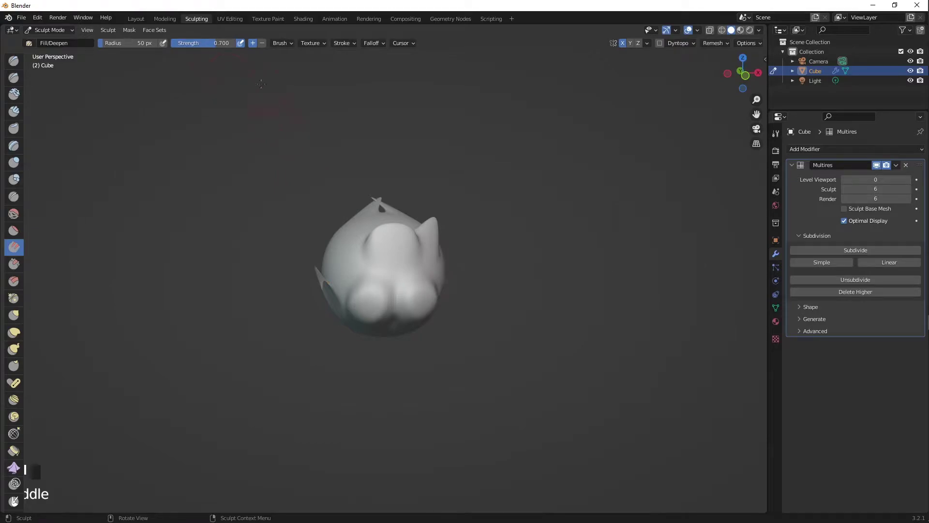
Switch to the UV Editing workspace and pick several corner points on the cube's unwrapped UV layout
left_click(231, 20)
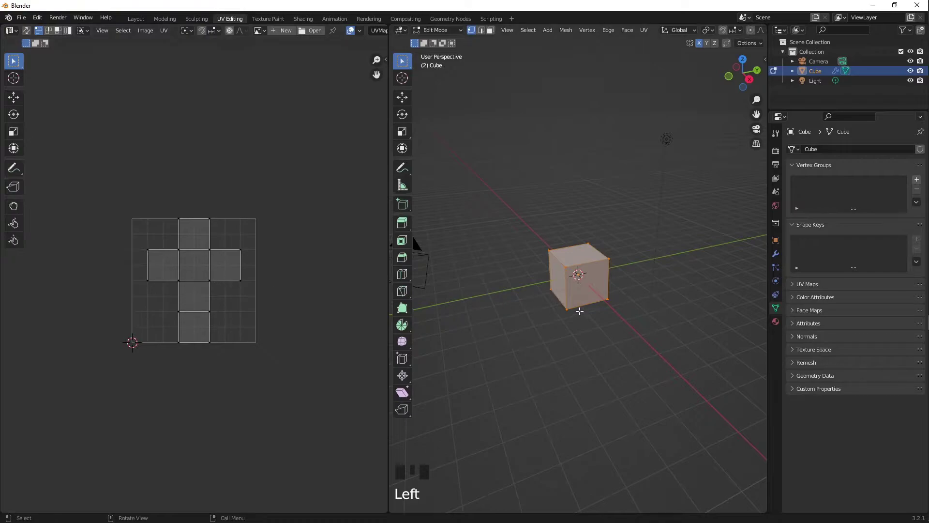
left_click(216, 270)
left_click(211, 248)
left_click(207, 220)
left_click(177, 250)
left_click(178, 220)
Switch to the Texture Paint workspace to view the untextured cube beside its UV layout
left_click(271, 20)
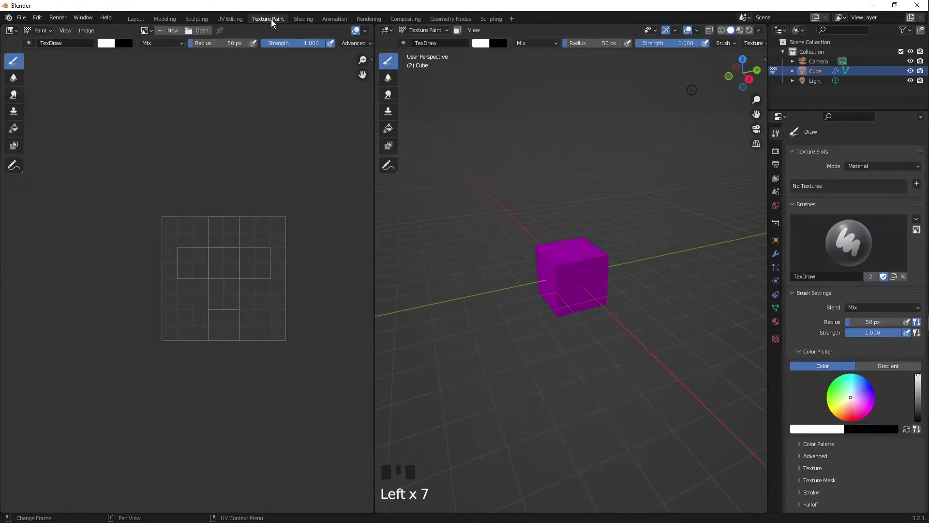
left_click(587, 284)
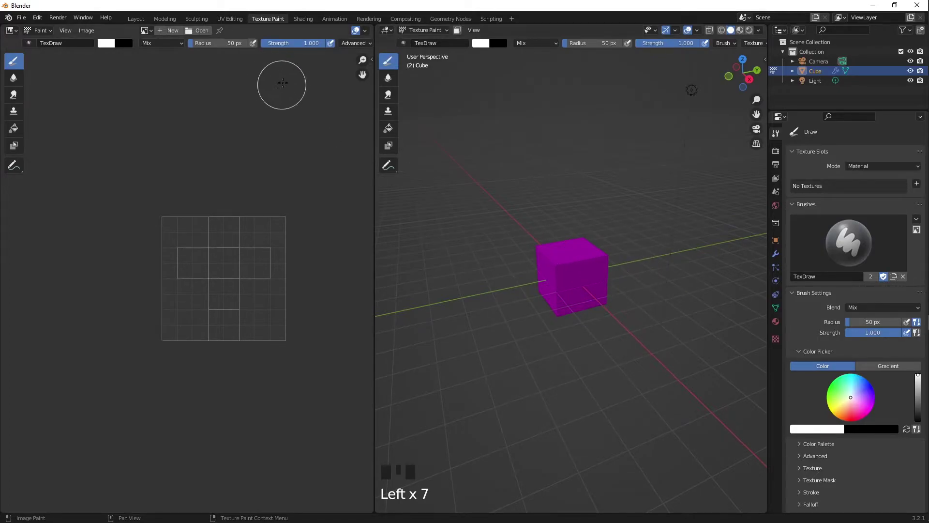
Switch to the Shading workspace and rename that workspace as x
left_click(304, 19)
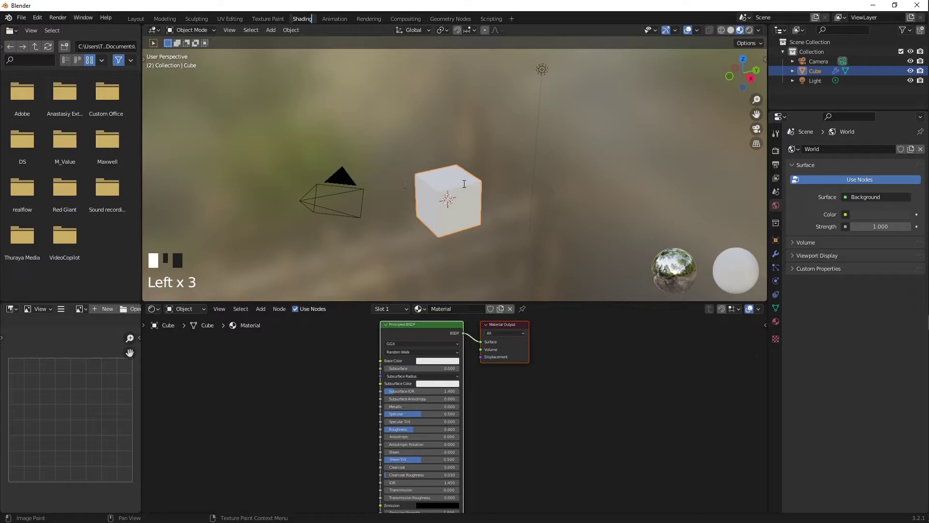
key("ctrl+a")
type("x")
key("Return")
key("x")
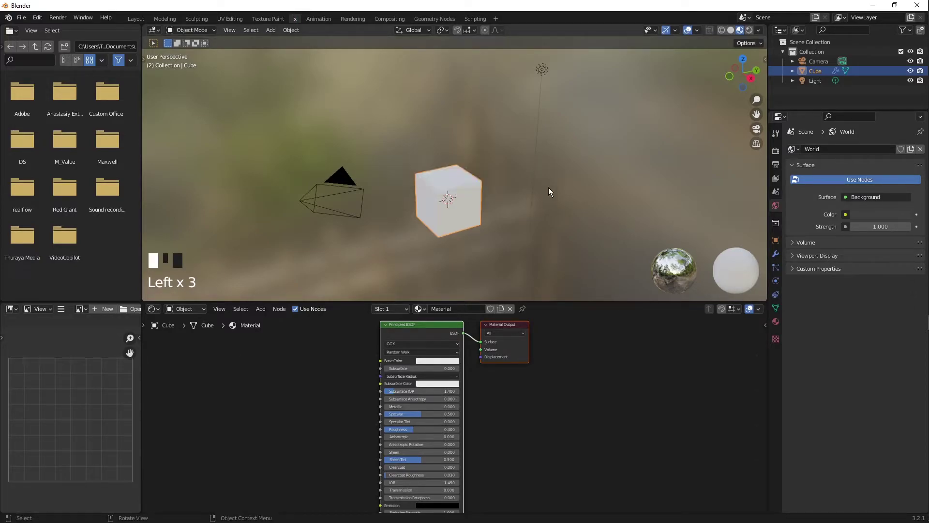
Set the 3D viewport's shading to Rendered
left_click(548, 188)
key("z")
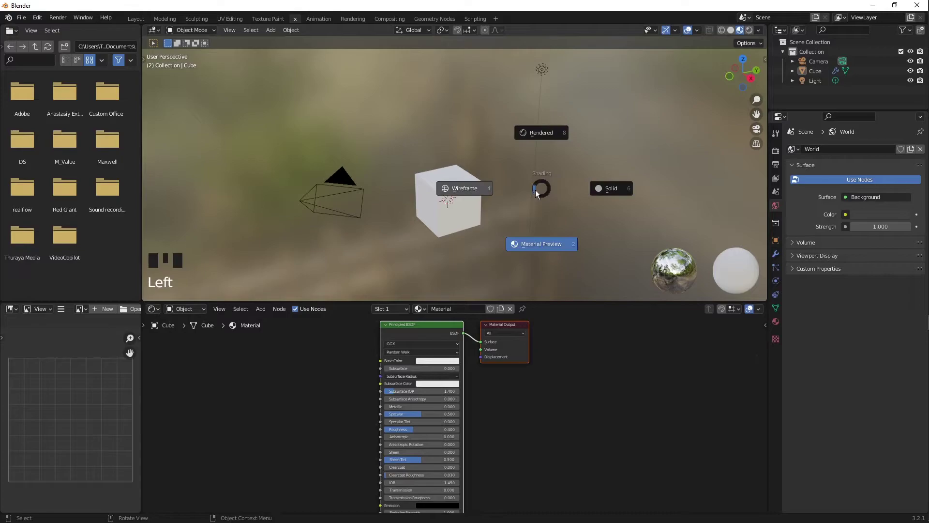
left_click(538, 132)
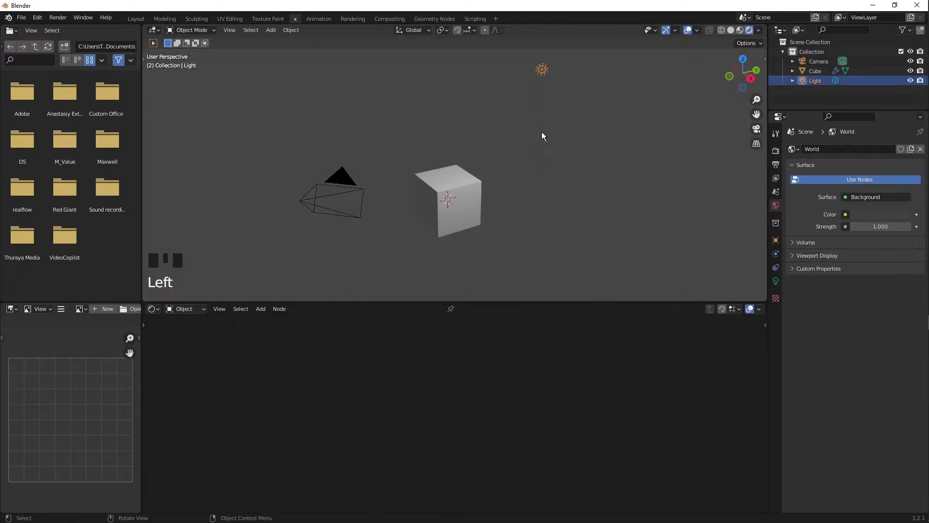
Set the cube material's base color to blue and its specular and roughness to 0
left_click(452, 177)
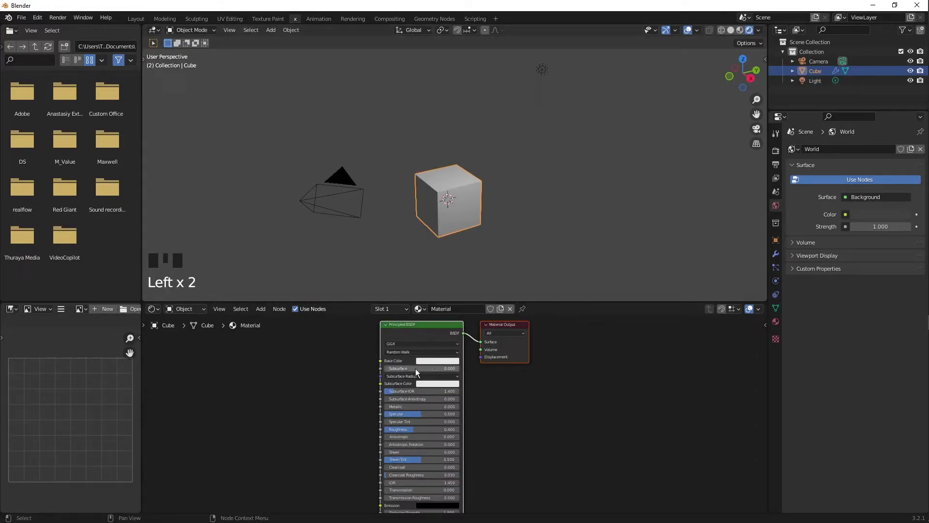
left_click(432, 361)
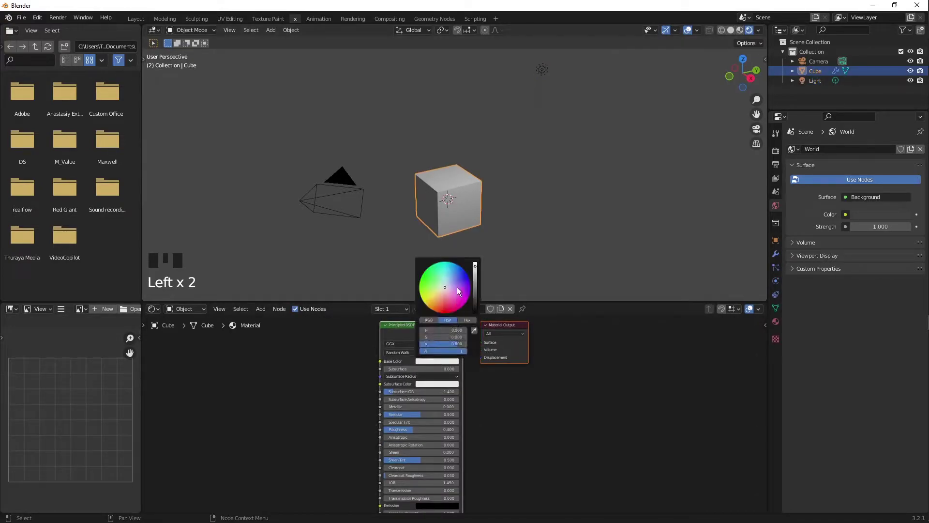
left_click(455, 266)
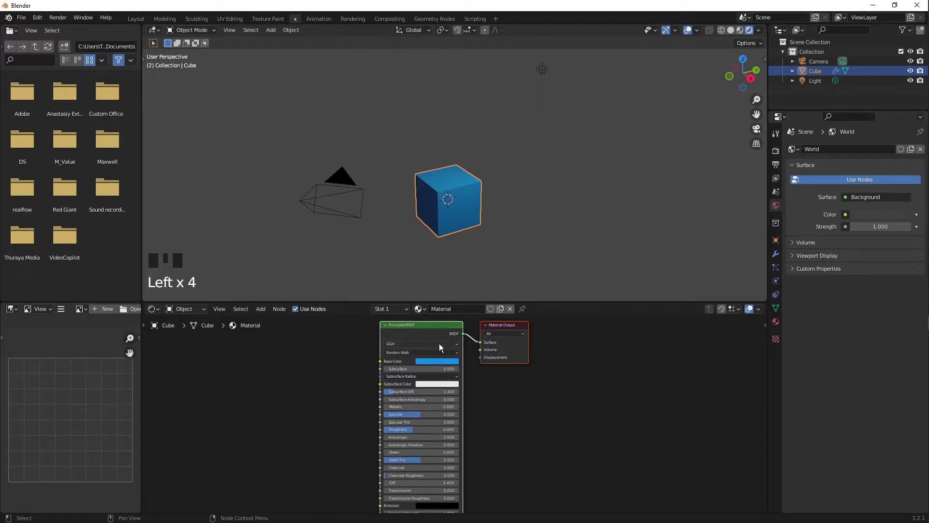
left_click_drag(407, 430, 384, 417)
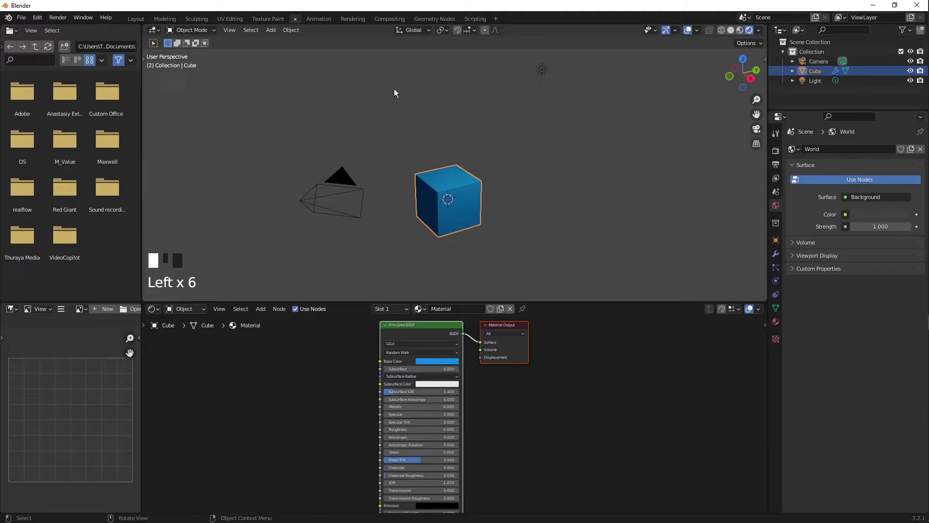
In the Animation workspace, turn on auto keying and keyframe the cube at frame 2, moved to about X -1.65, Y -4.43, Z -0.56 m
left_click(303, 19)
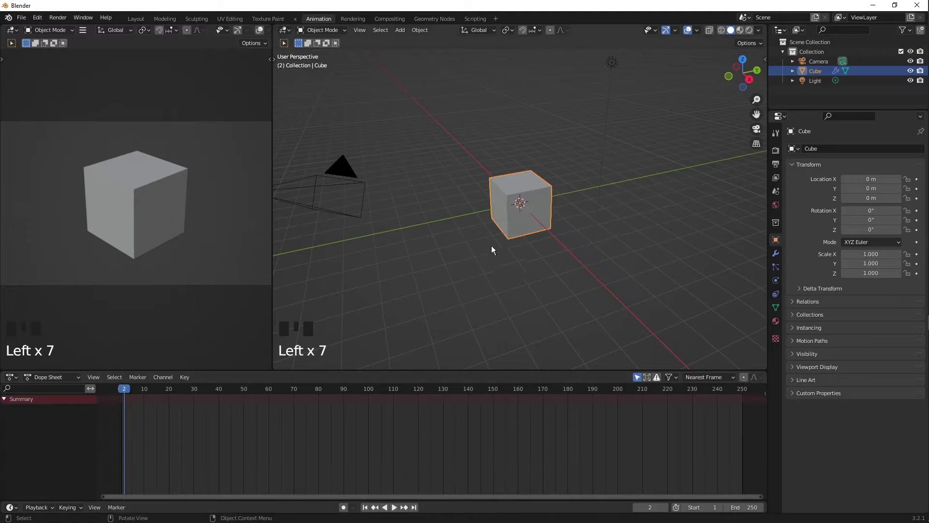
left_click(535, 208)
left_click(343, 508)
left_click_drag(532, 210, 489, 218)
left_click(536, 190)
left_click(536, 190)
key("g")
left_click(430, 208)
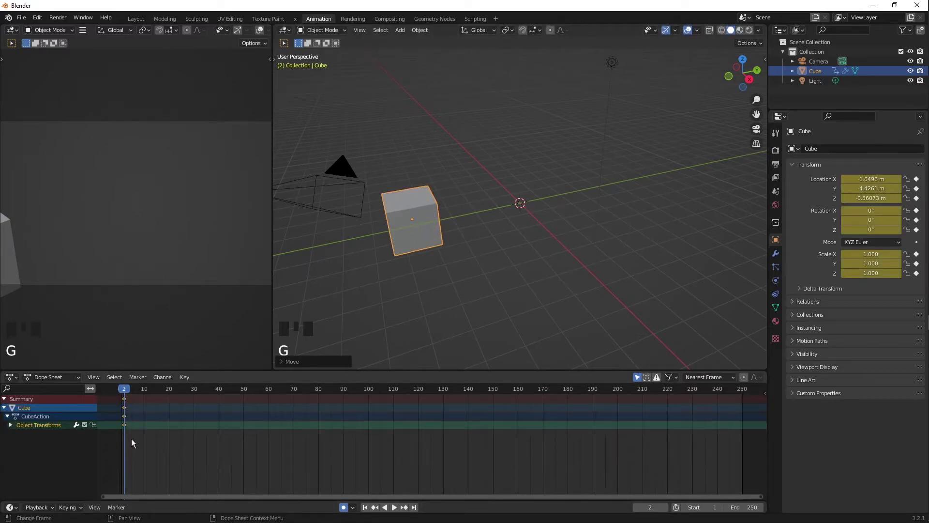
left_click(124, 425)
Keyframe the cube at frame 20, moved to about X 0.71, Y 2.47, Z 0.70 m
left_click_drag(125, 391, 170, 390)
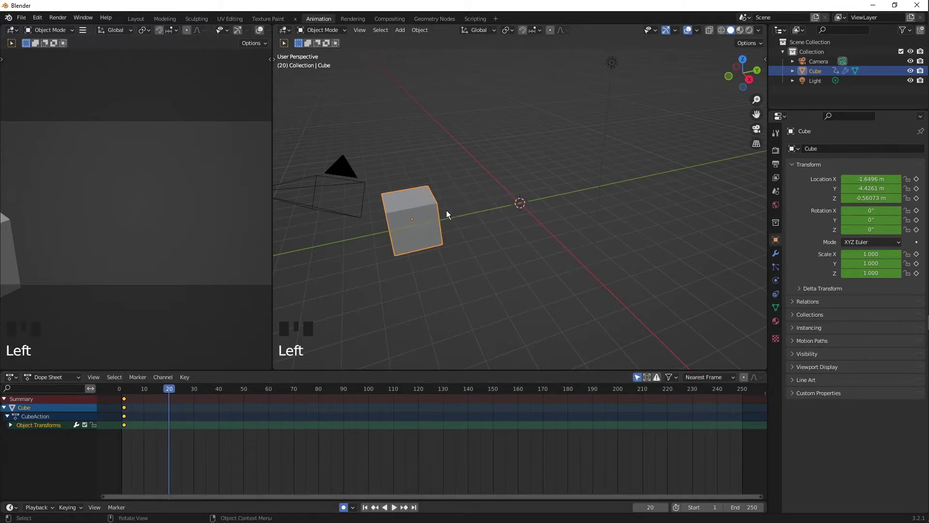
left_click(430, 216)
key("g")
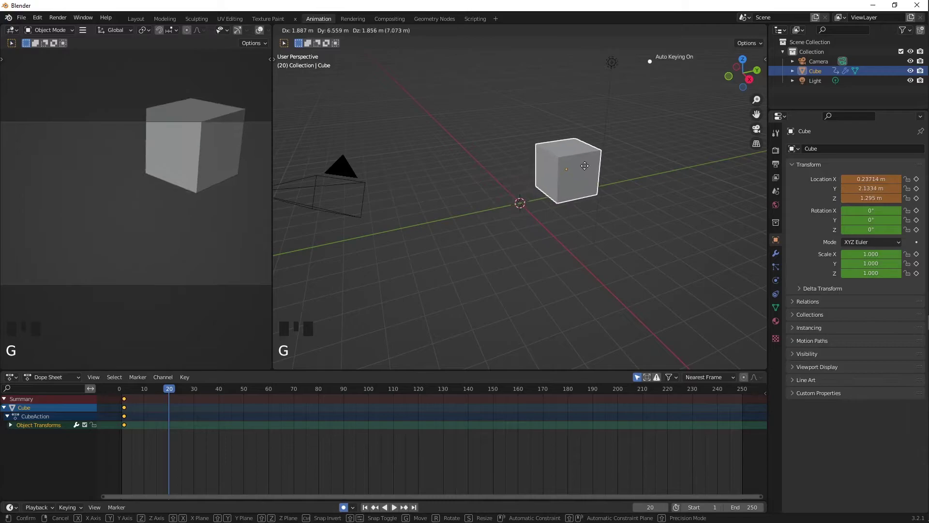
left_click(599, 184)
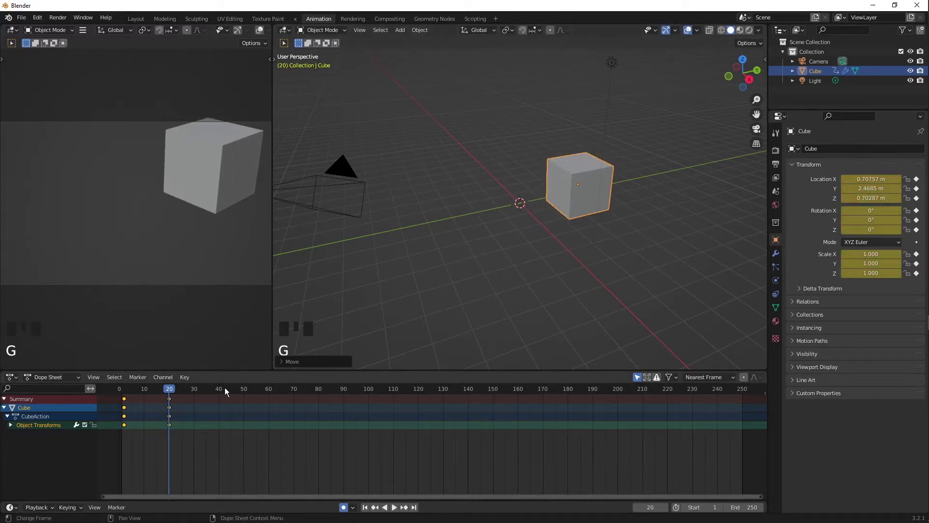
Keyframe the cube at frame 45, rotated to about -168°, -58.8°, -43.1° and moved to about X -1.26, Y -2.79, Z 0.06 m
left_click_drag(175, 391, 232, 394)
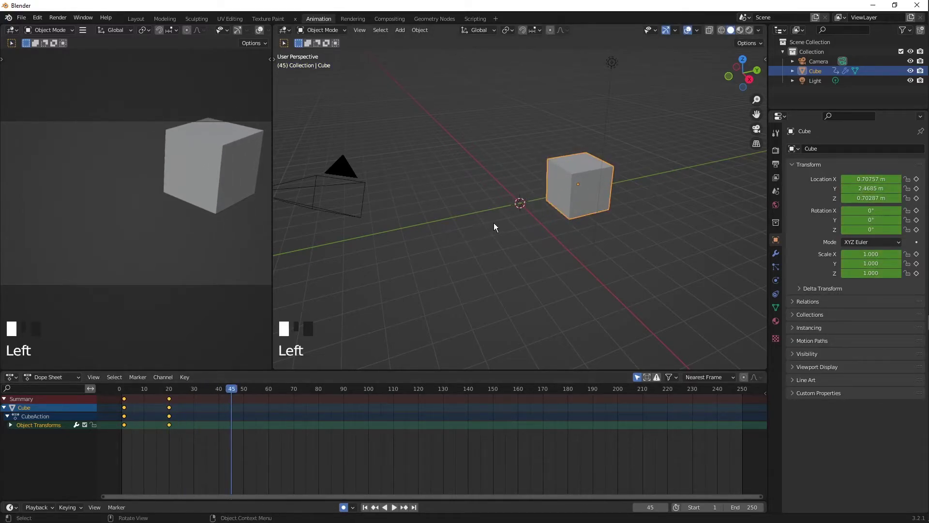
key("r")
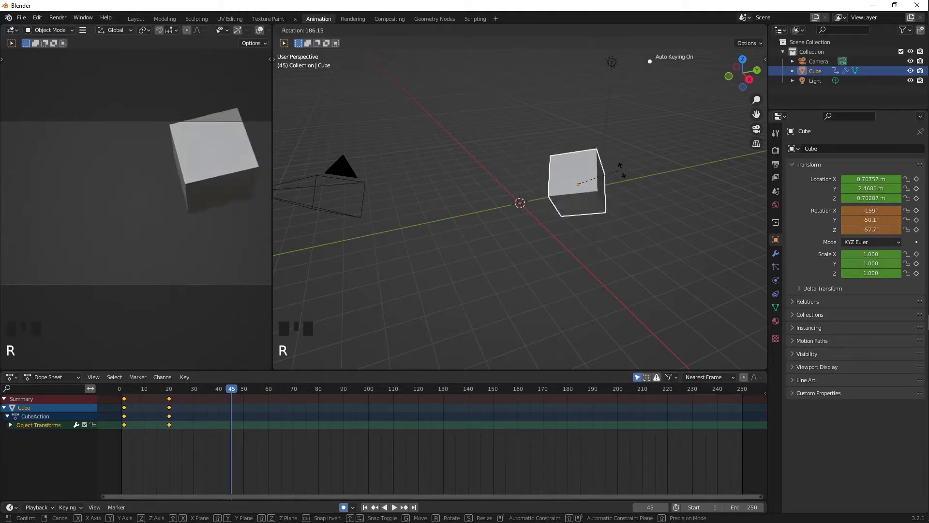
left_click(622, 188)
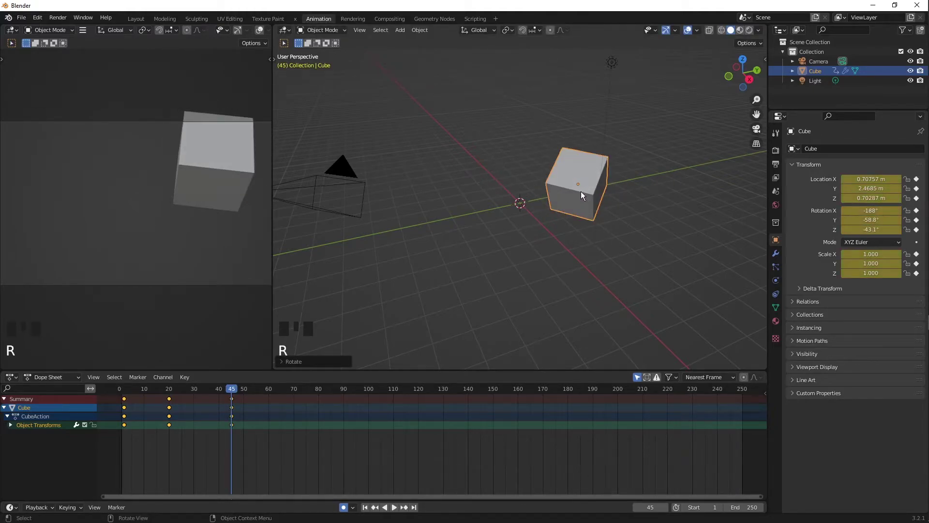
key("g")
left_click(453, 213)
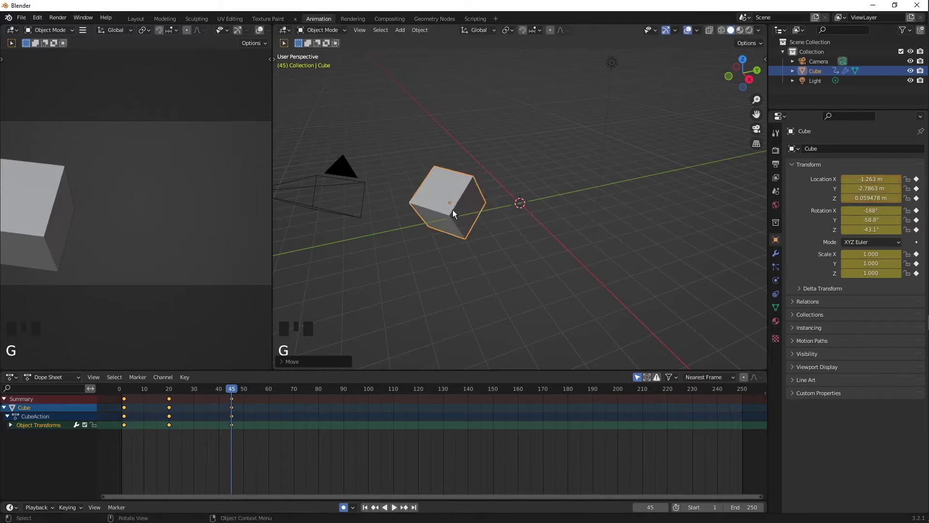
Play the cube's animation from frame 0, stop it, and scrub back to frame 3
key("shift+Left")
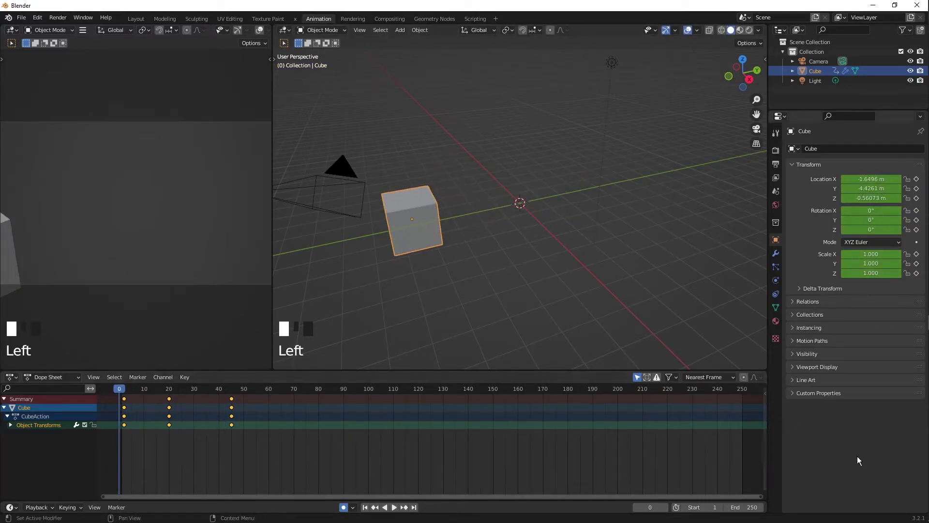
left_click(394, 508)
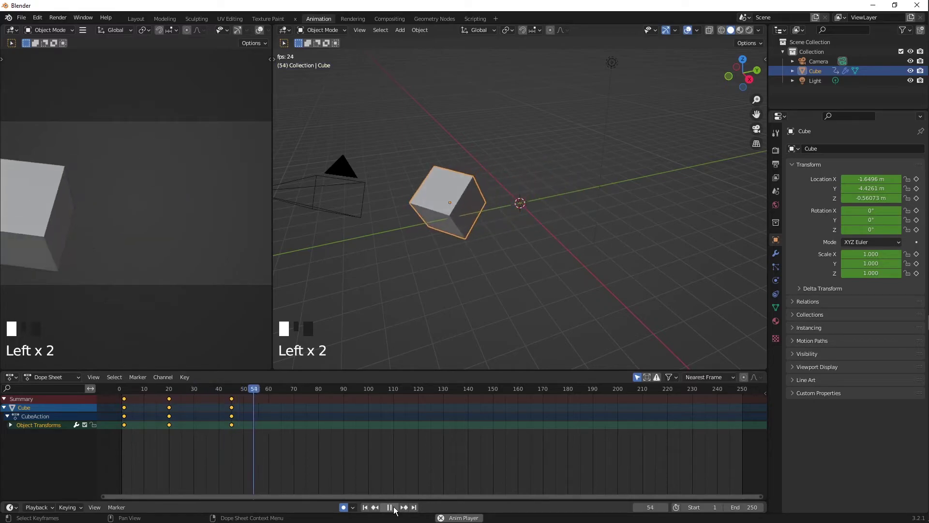
left_click(392, 507)
left_click_drag(273, 392, 126, 402)
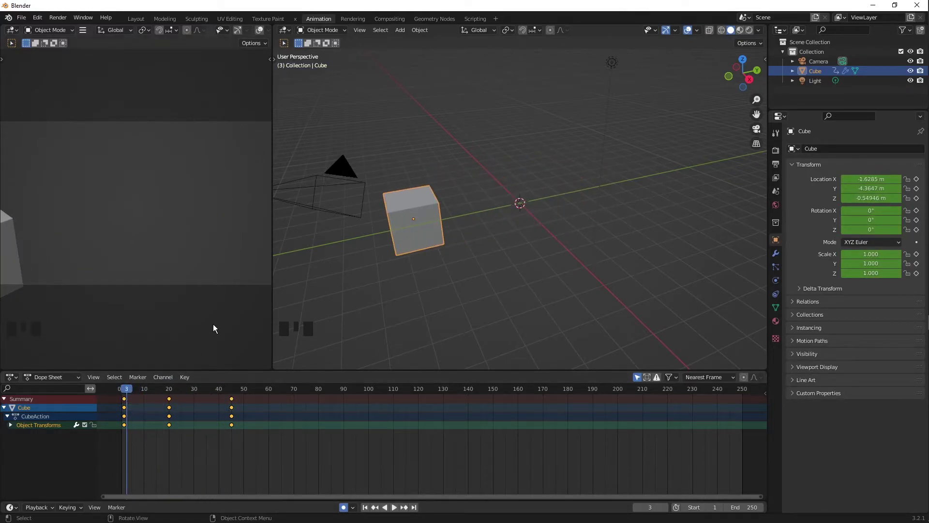
Split the camera view area horizontally and turn the lower part into a Graph Editor zoomed in on the cube's animation curves
right_click(272, 306)
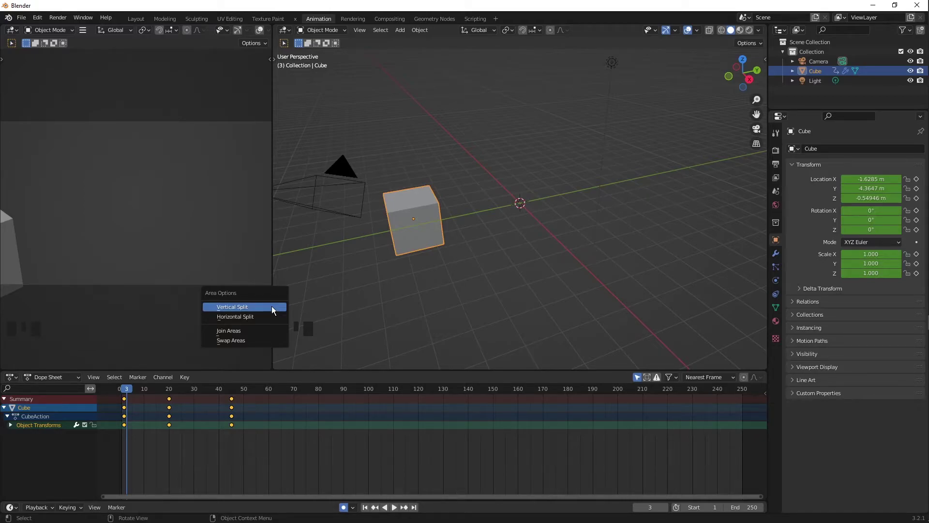
left_click(267, 317)
left_click(208, 263)
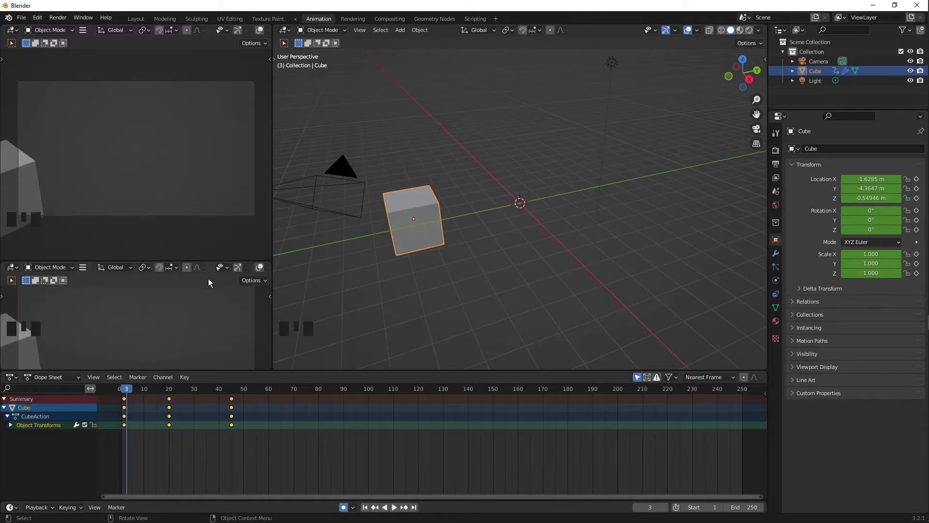
left_click_drag(75, 261, 73, 207)
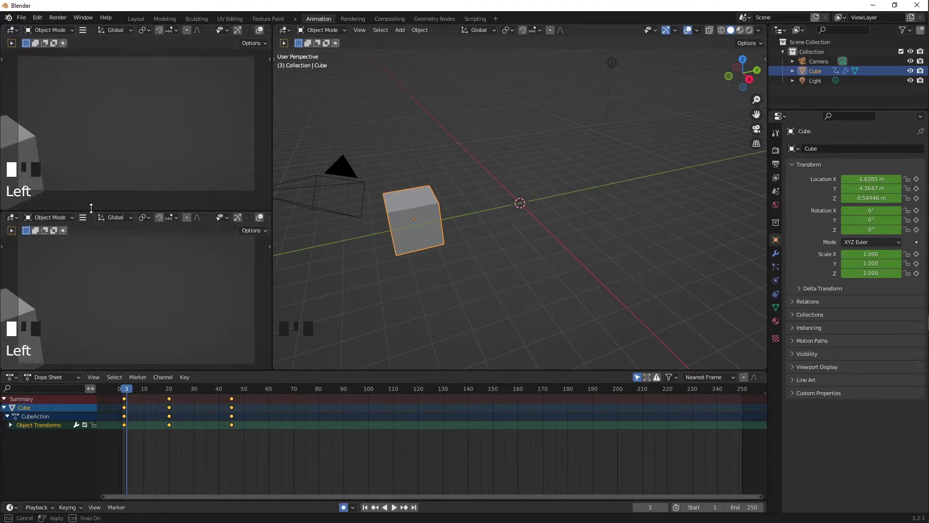
left_click(11, 214)
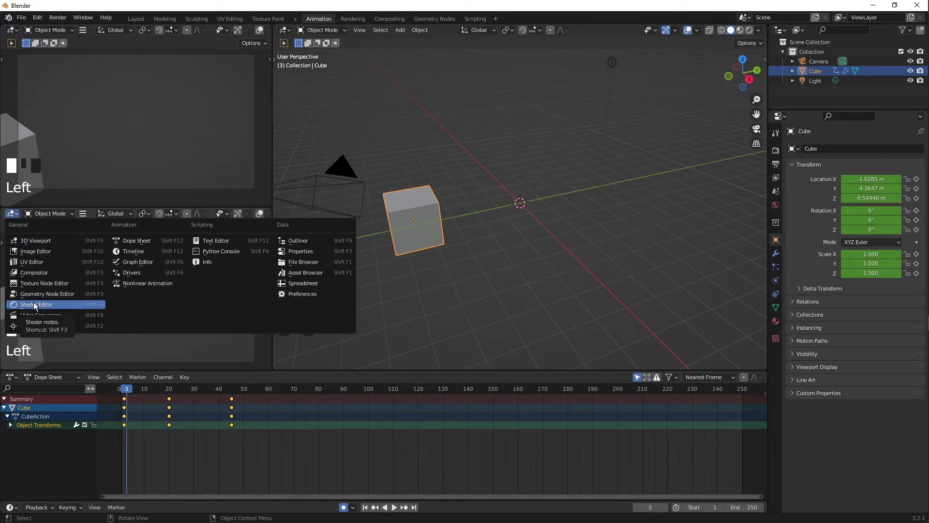
left_click(134, 261)
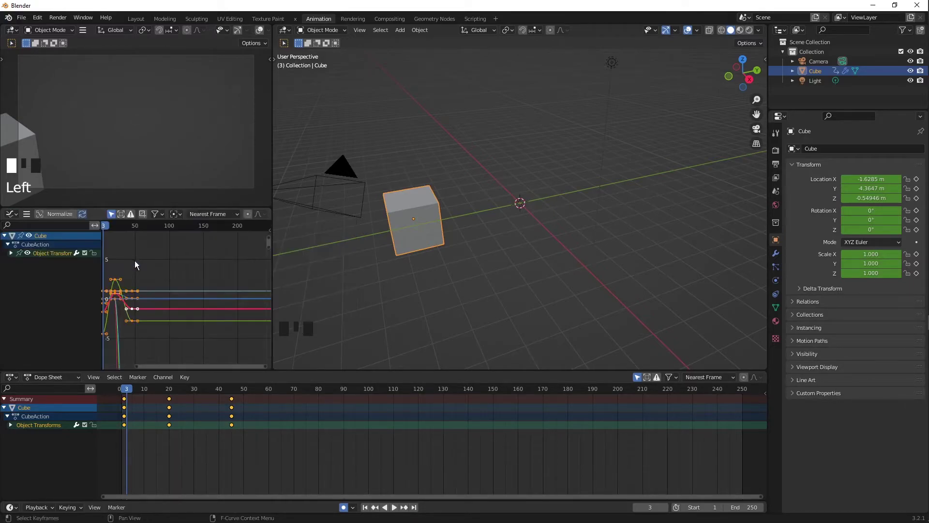
left_click_drag(262, 371, 136, 363)
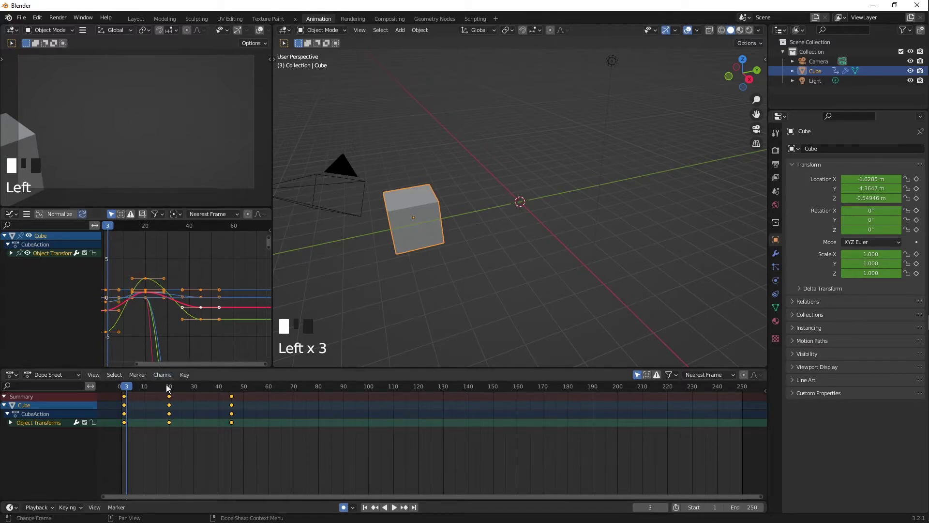
Undo all of the cube's keyframes, moves and rotation, back to its unanimated state at the world origin
key("ctrl+z")
key("ctrl+z")
key("ctrl+z")
key("ctrl+z")
key("ctrl+z")
key("ctrl+z")
key("ctrl+z")
key("ctrl+z")
key("ctrl+z")
key("ctrl+z")
key("ctrl+z")
key("ctrl+z")
key("ctrl+z")
key("ctrl+z")
key("ctrl+z")
key("ctrl+z")
key("ctrl+z")
key("ctrl+z")
key("ctrl+z")
key("ctrl+z")
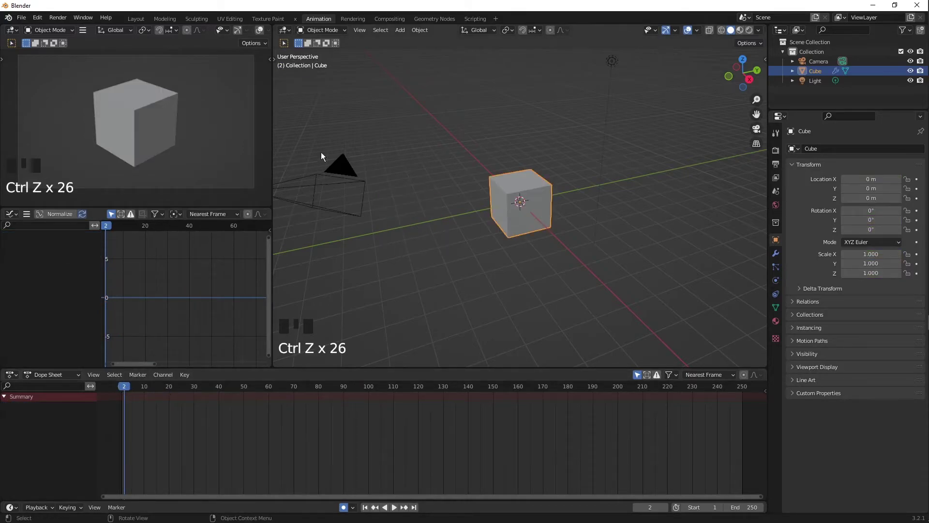
Render the current frame from the Layout workspace and view the result in the Rendering workspace
left_click(351, 19)
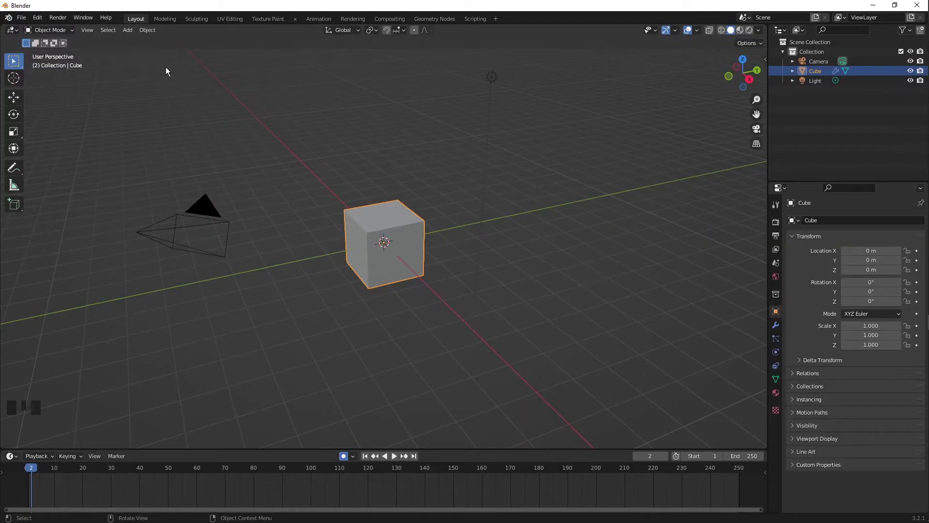
key("F12")
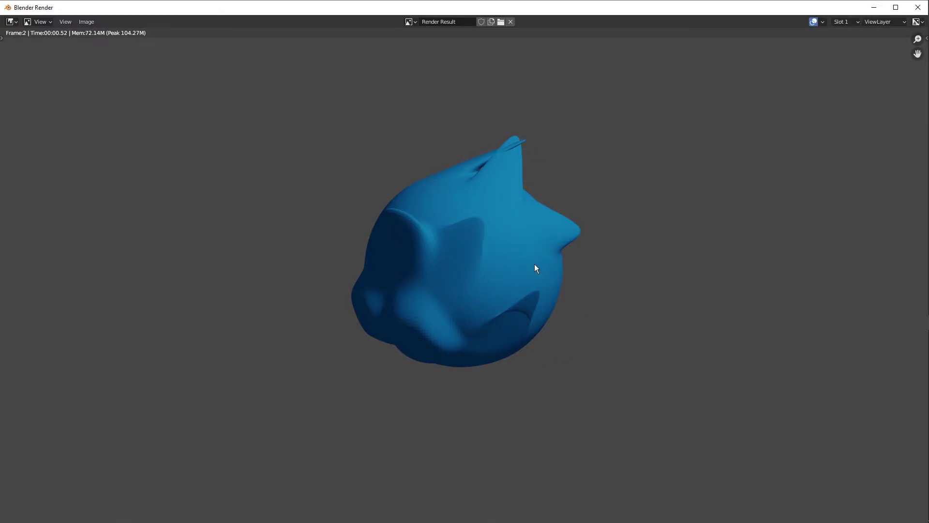
left_click(874, 7)
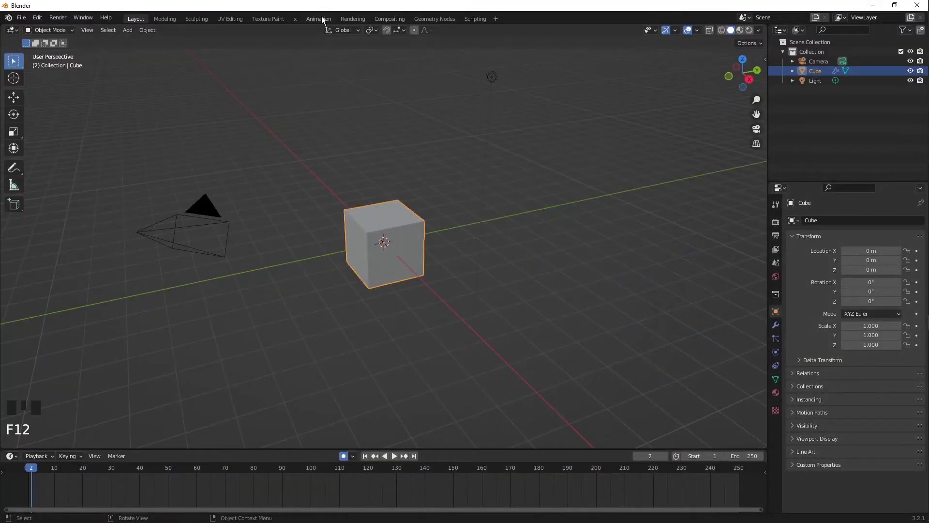
left_click(354, 18)
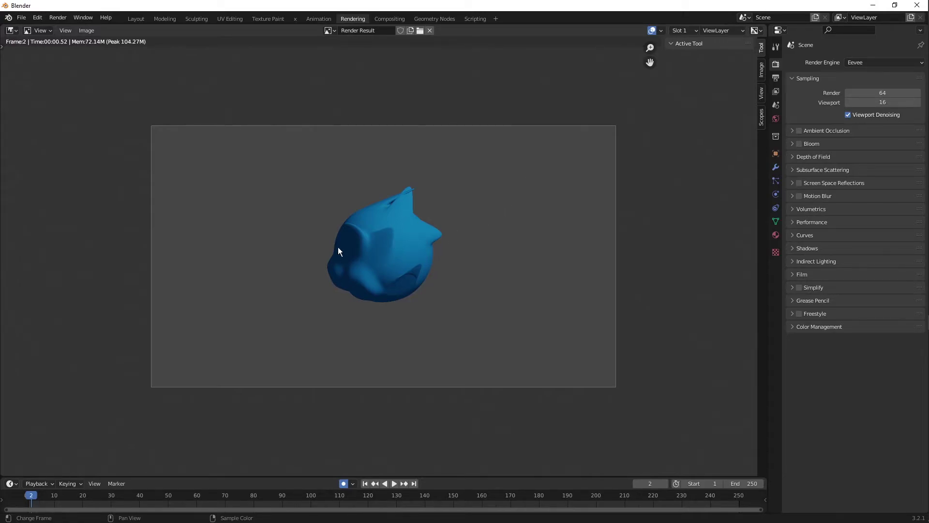
Switch the render result to Slot 2 and render the frame again from the Layout workspace with a closer view of the cube
left_click(690, 32)
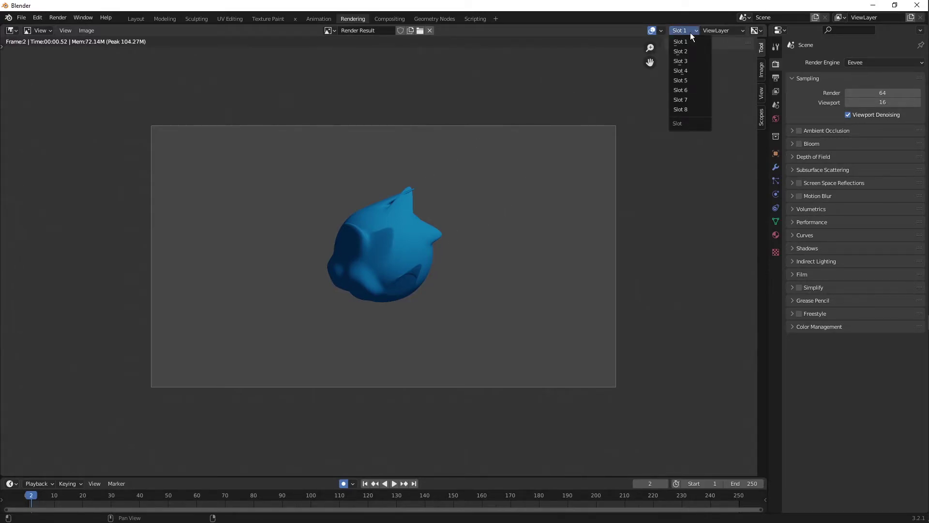
left_click(697, 30)
left_click(689, 51)
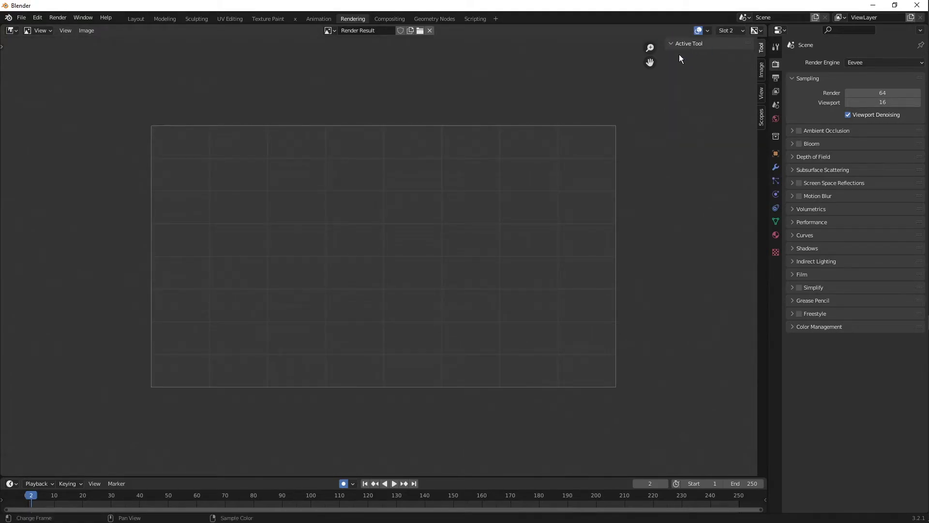
left_click(137, 19)
middle_click_drag(489, 318, 419, 224)
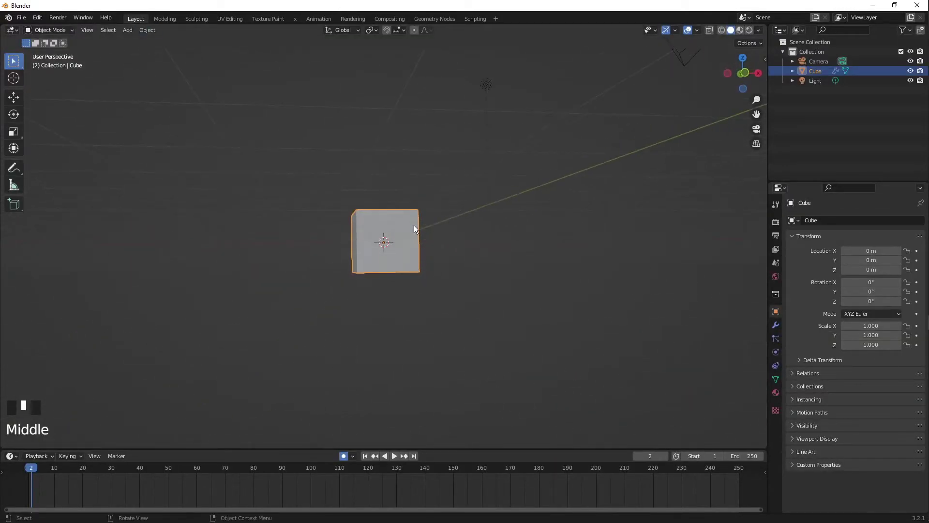
scroll(402, 229, "up", 7)
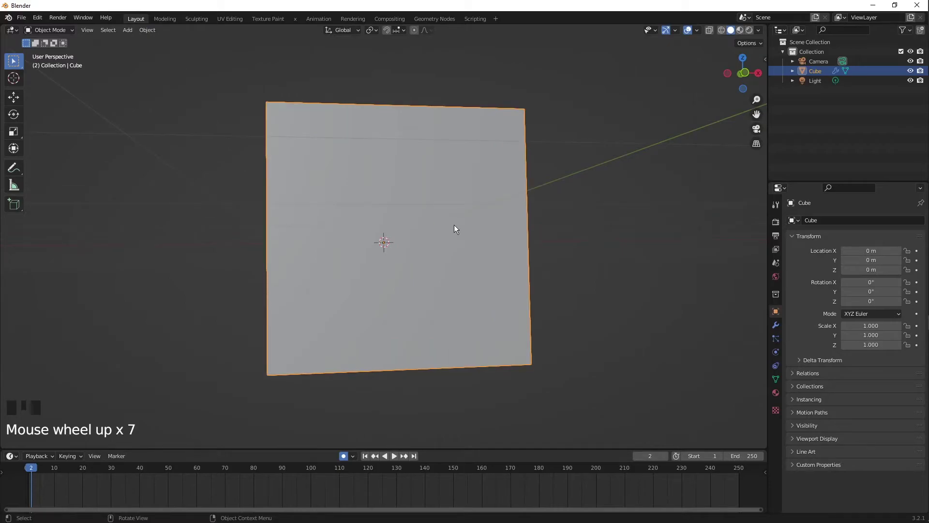
key("F12")
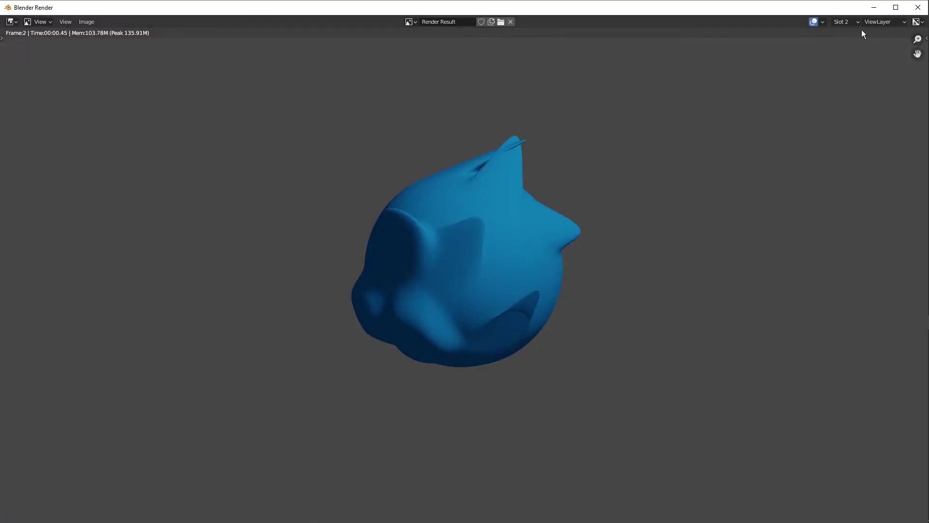
Switch the render result back to Slot 1 and render the frame again from the Rendering workspace
left_click(844, 21)
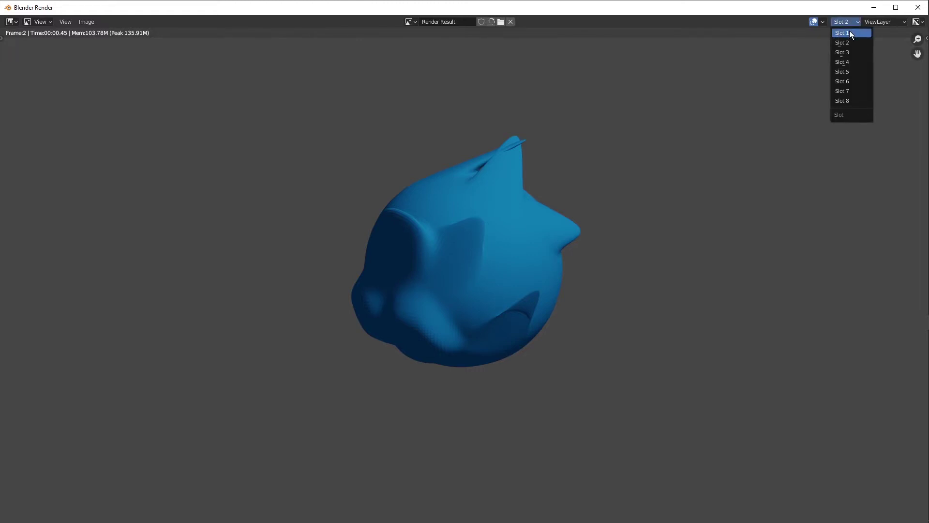
left_click(850, 32)
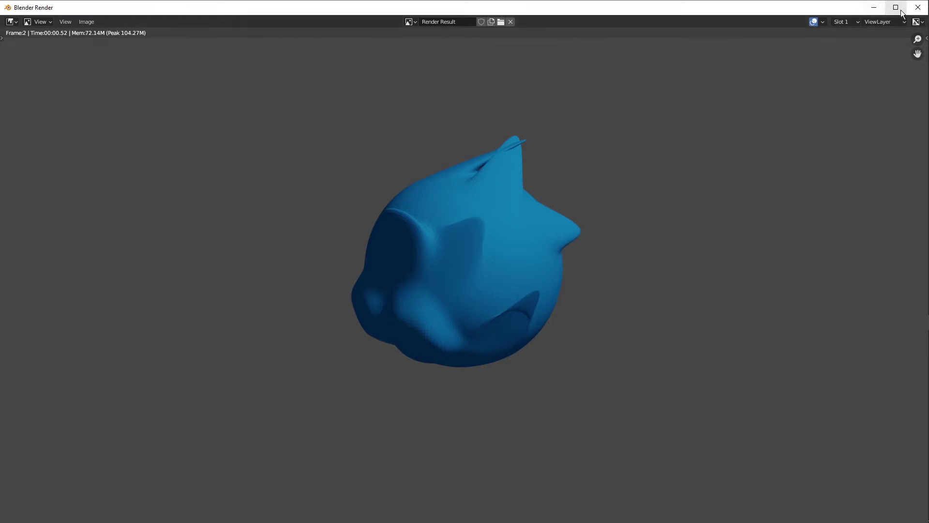
left_click(917, 9)
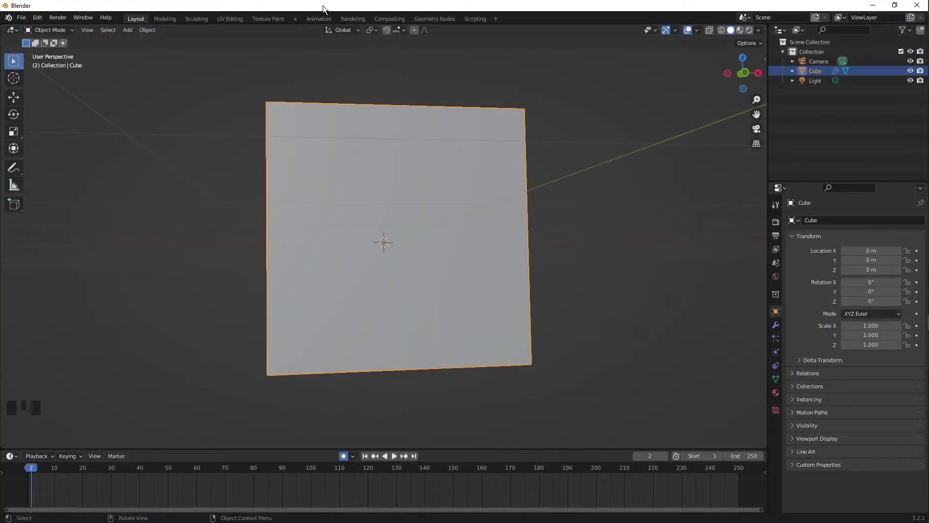
left_click(352, 18)
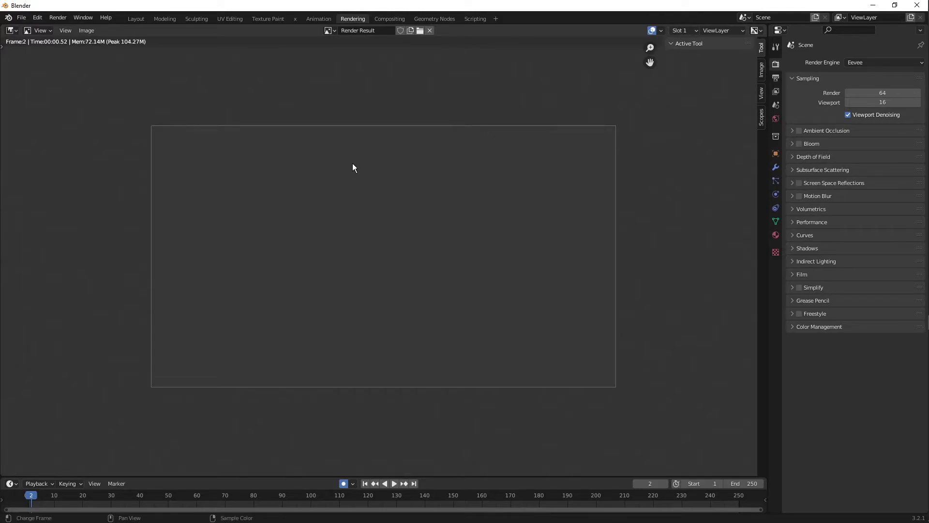
key("F12")
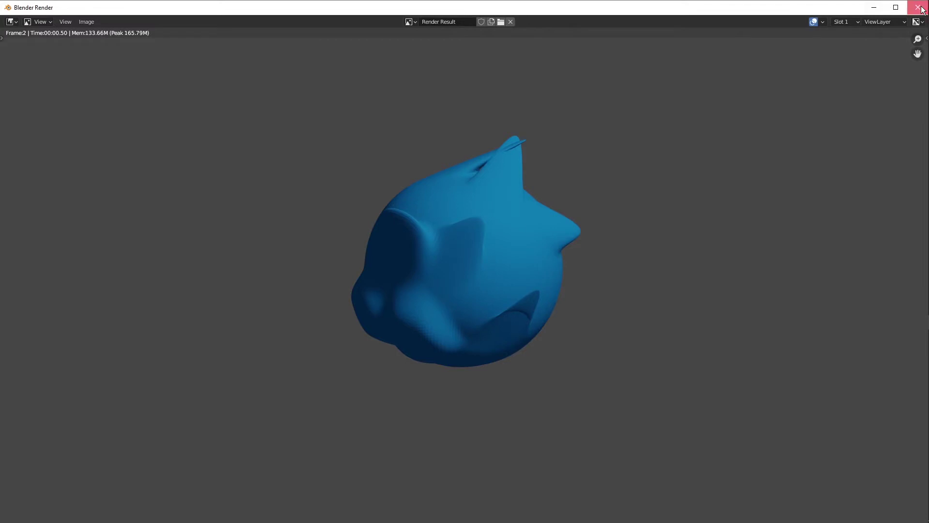
left_click(919, 7)
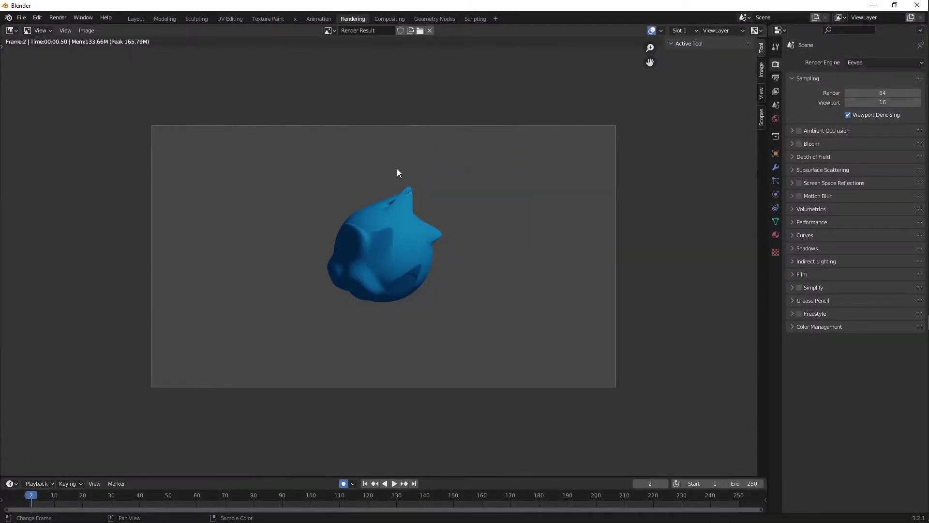
In the Compositing workspace, enable Use Nodes and spread the Render Layers and Composite nodes farther apart
left_click(391, 19)
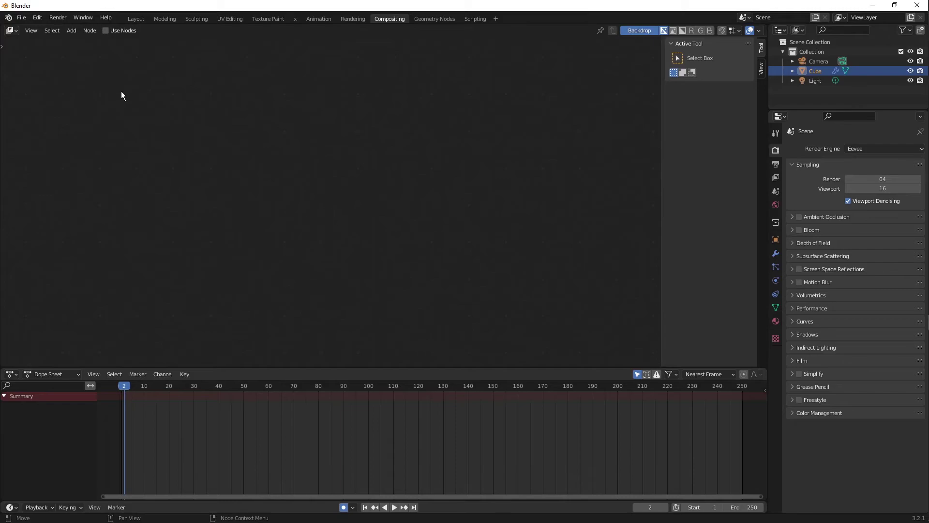
left_click(105, 30)
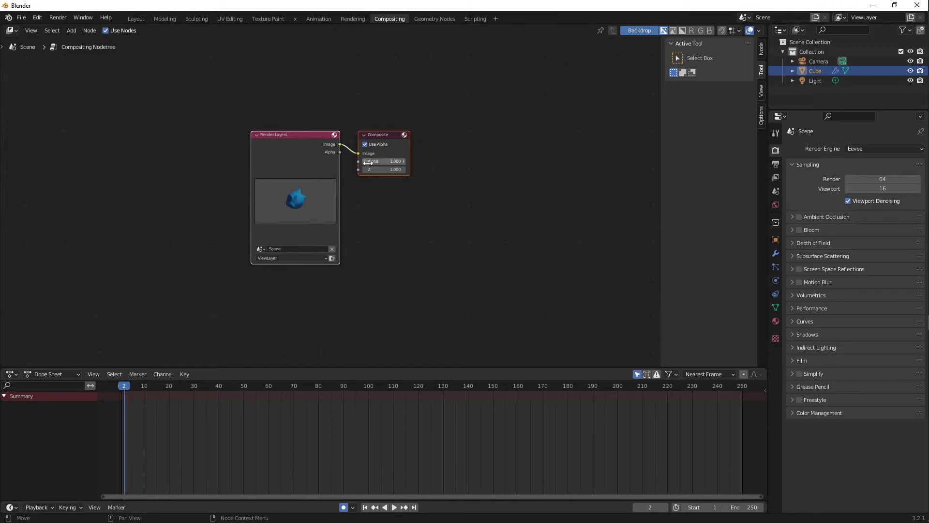
left_click_drag(386, 136, 475, 158)
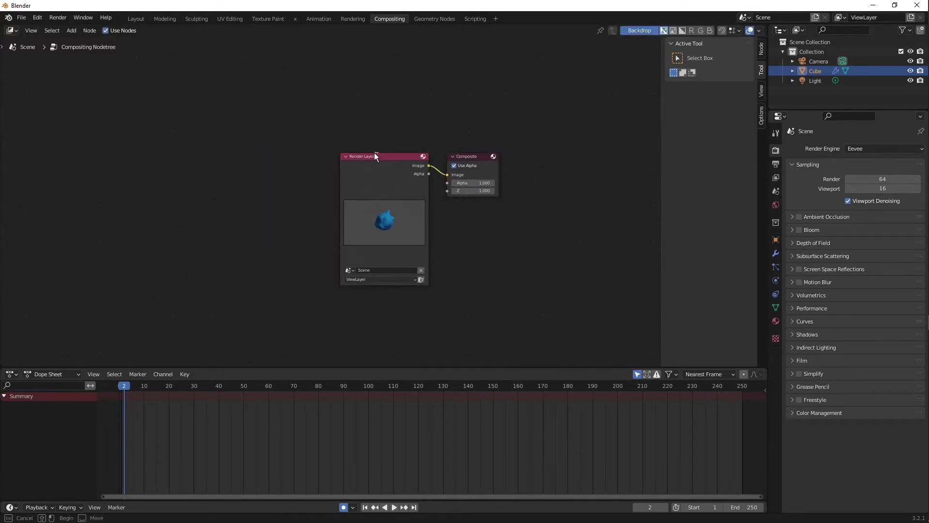
left_click_drag(363, 153, 280, 136)
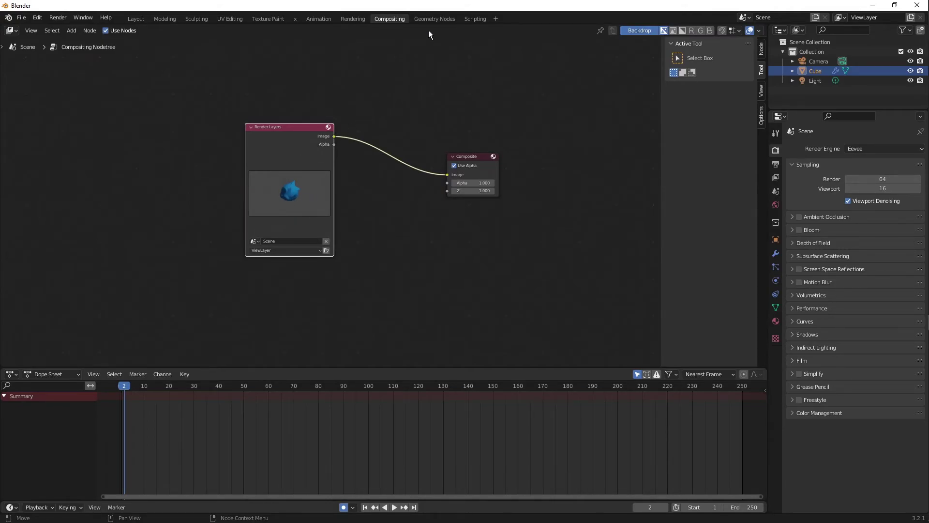
In the Geometry Nodes workspace, create a new node tree for the cube and move the Group Input node up, closer to Group Output
left_click(437, 18)
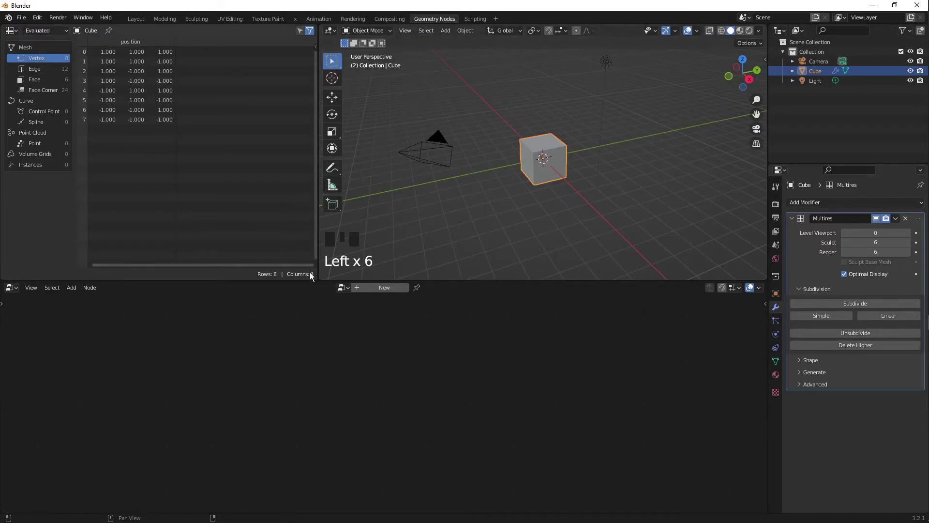
left_click(242, 254)
left_click(371, 288)
left_click_drag(287, 405, 351, 360)
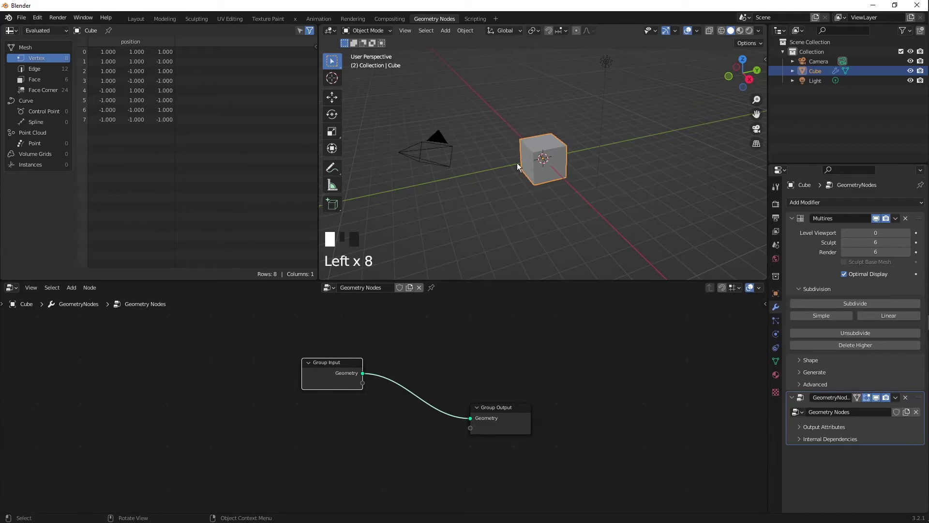
In the Scripting workspace, create a new text block and enter "import" on its first line
left_click(478, 18)
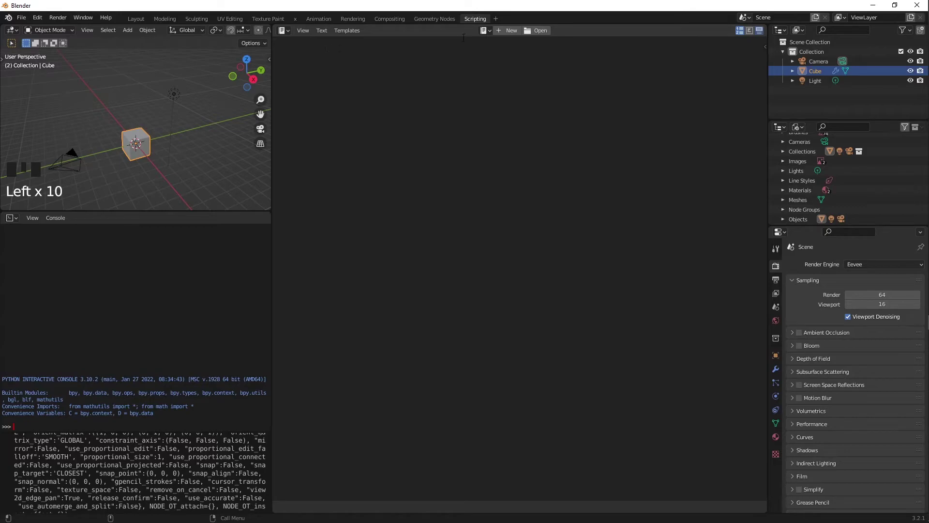
left_click(508, 30)
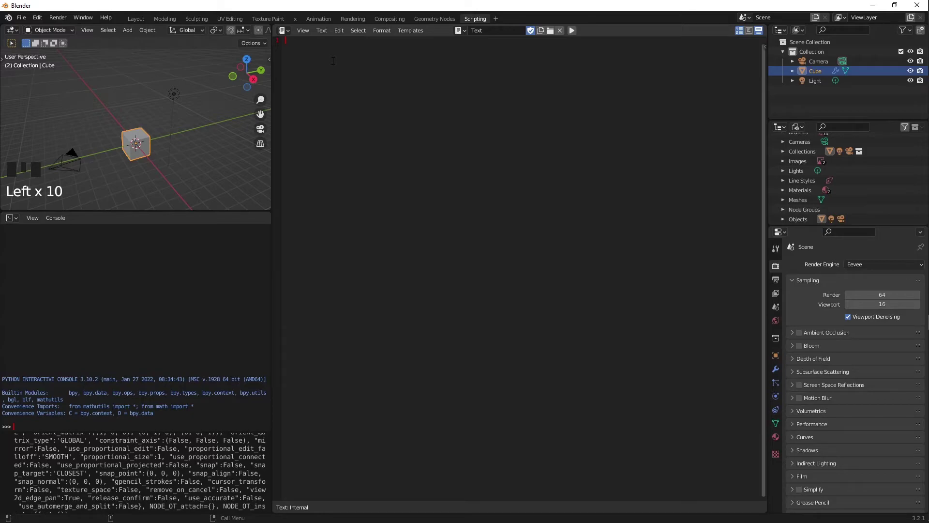
type("import")
Choose the text block from the list of existing texts and run it as a script
left_click(460, 31)
left_click(464, 31)
left_click(465, 30)
left_click(461, 30)
left_click(459, 31)
left_click(481, 45)
left_click(572, 31)
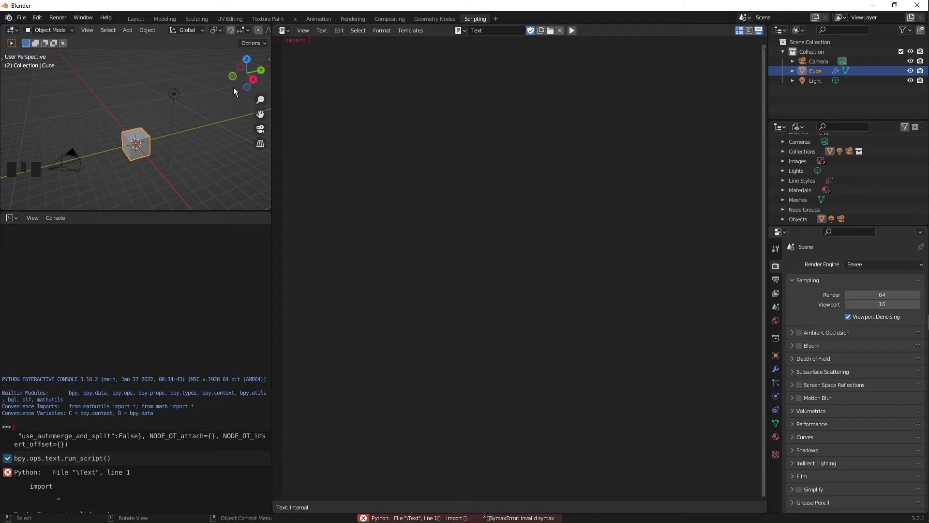
Duplicate the Layout workspace and rename the copy with the author's first name followed by "layout"
left_click(136, 19)
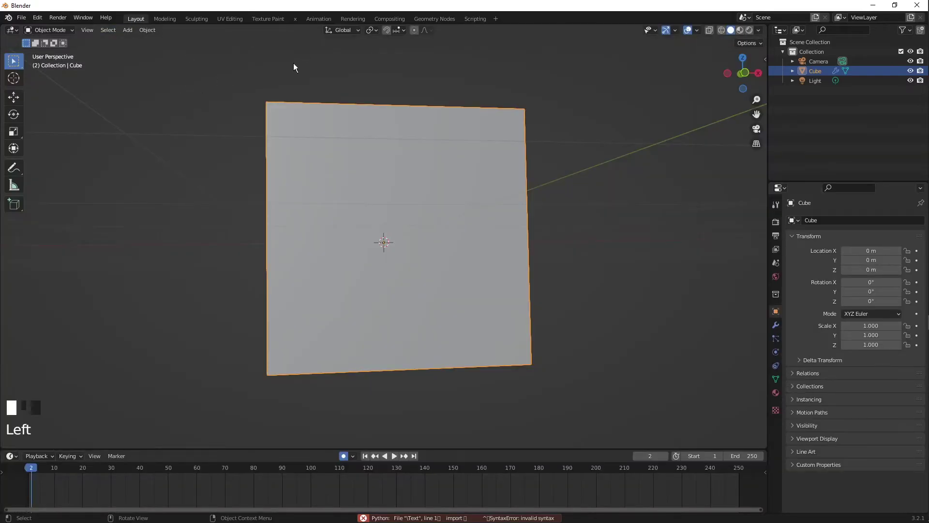
left_click(498, 18)
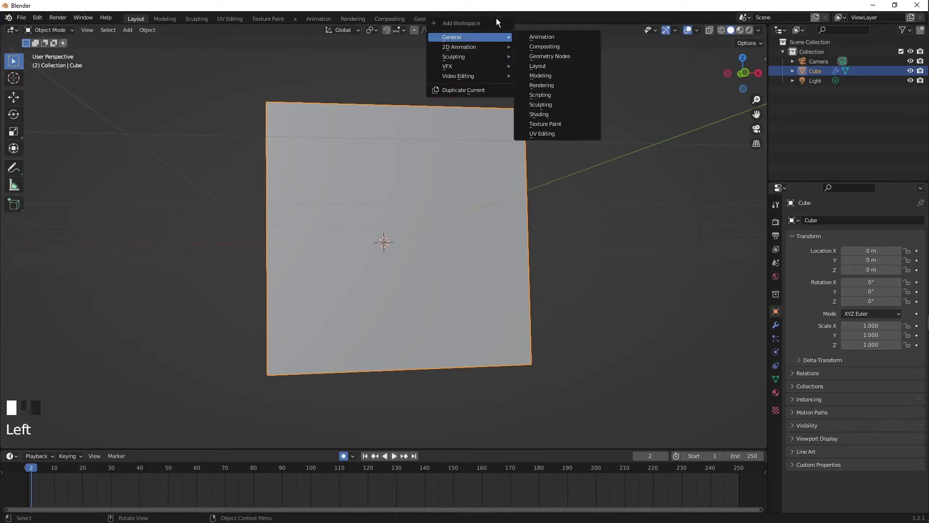
left_click(463, 91)
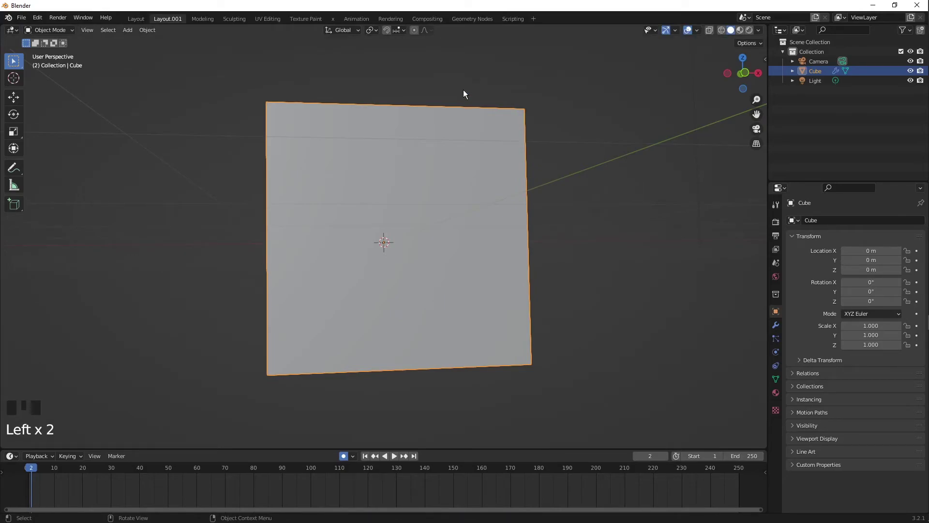
double_click(165, 19)
type("Aleem layout")
key("Return")
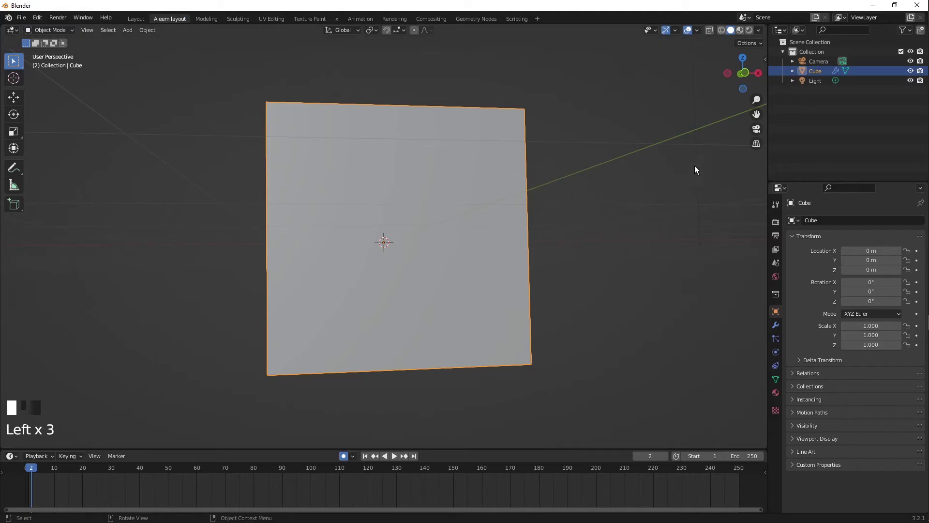
Split the 3D viewport of the duplicated workspace vertically into two areas of about equal width
right_click(767, 177)
right_click(727, 168)
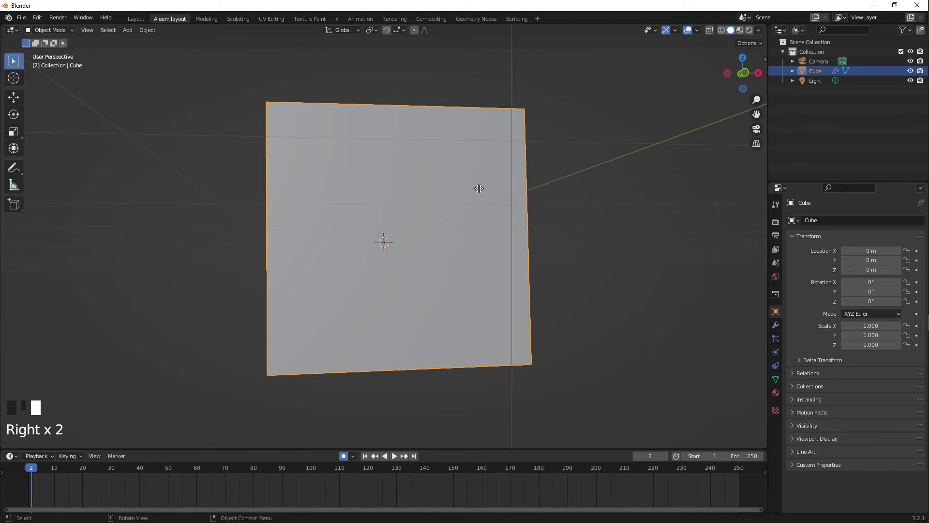
left_click(388, 192)
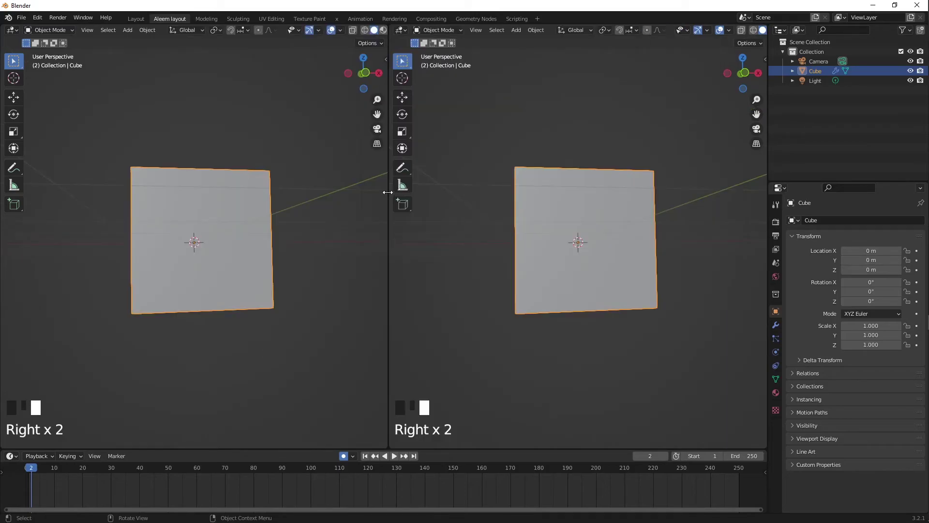
Change the first of the two 3D viewports to a Shader Editor showing the cube's material nodes
left_click(13, 30)
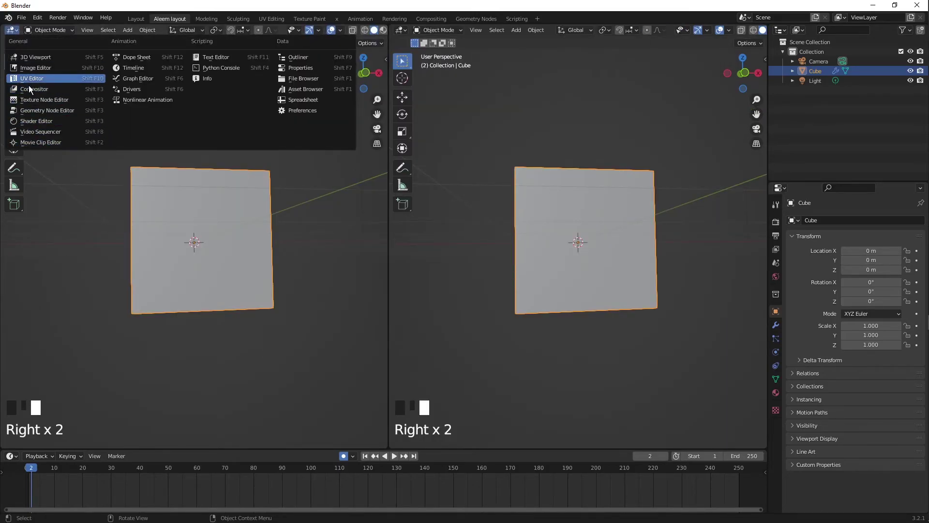
left_click(26, 119)
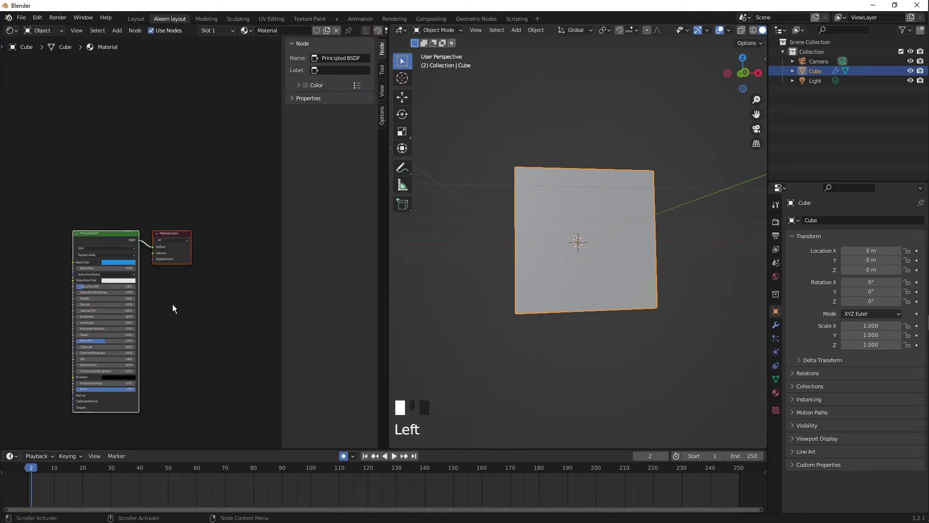
scroll(180, 296, "up", 3)
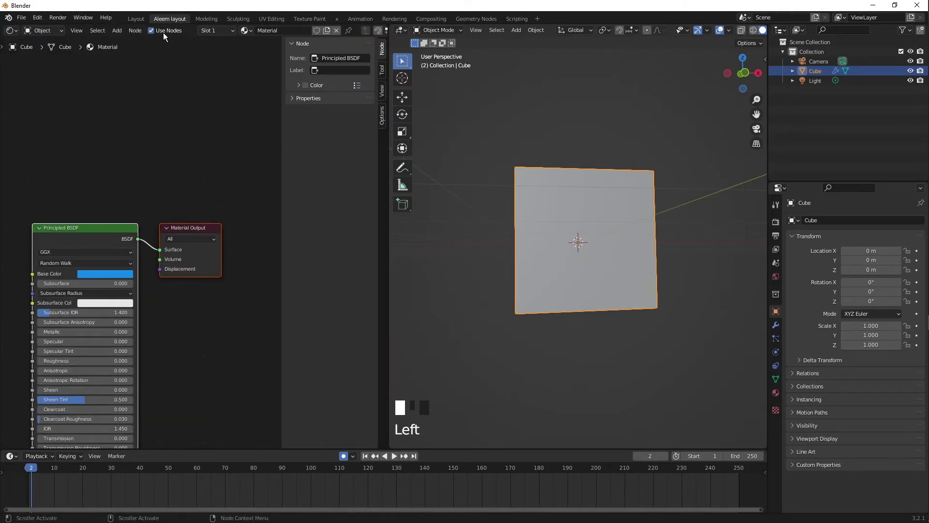
middle_click_drag(96, 230, 116, 134)
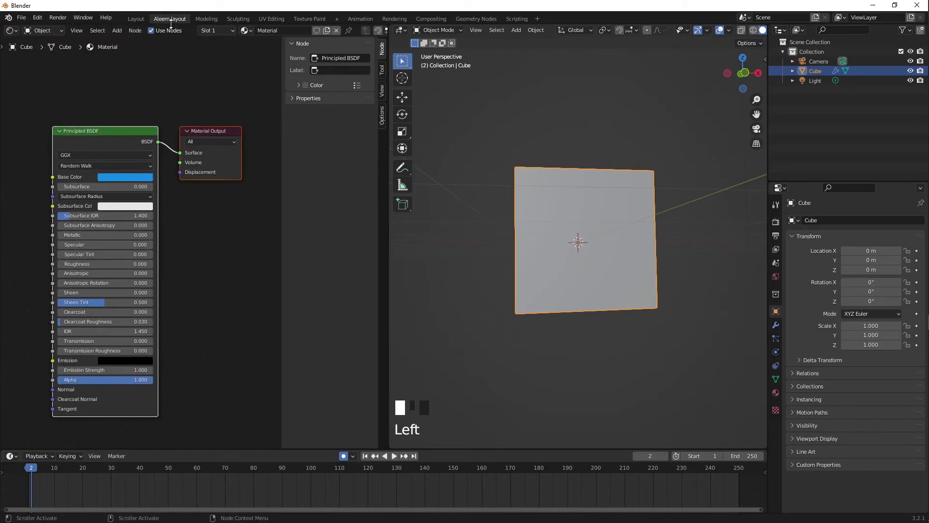
Save the current file with its custom workspace as the default startup file
left_click(20, 19)
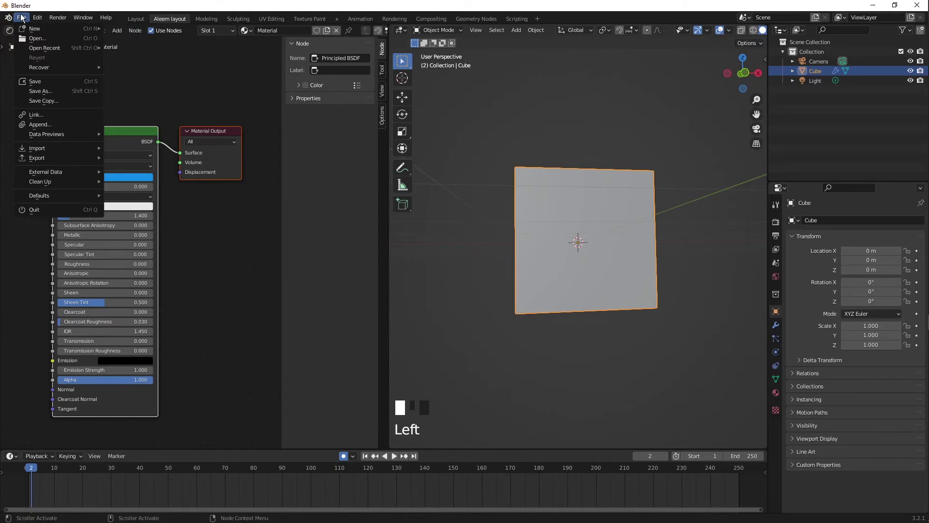
mouse_move(96, 196)
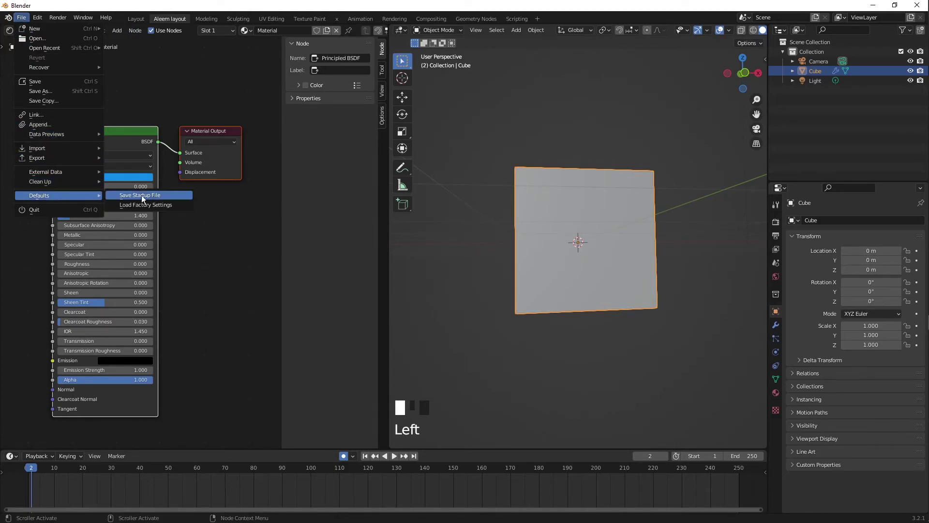
left_click(160, 196)
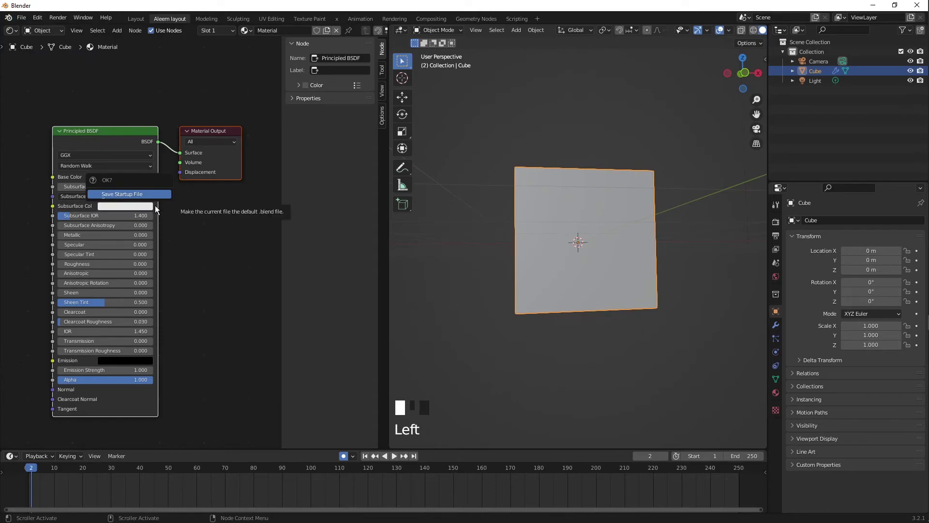
left_click(153, 195)
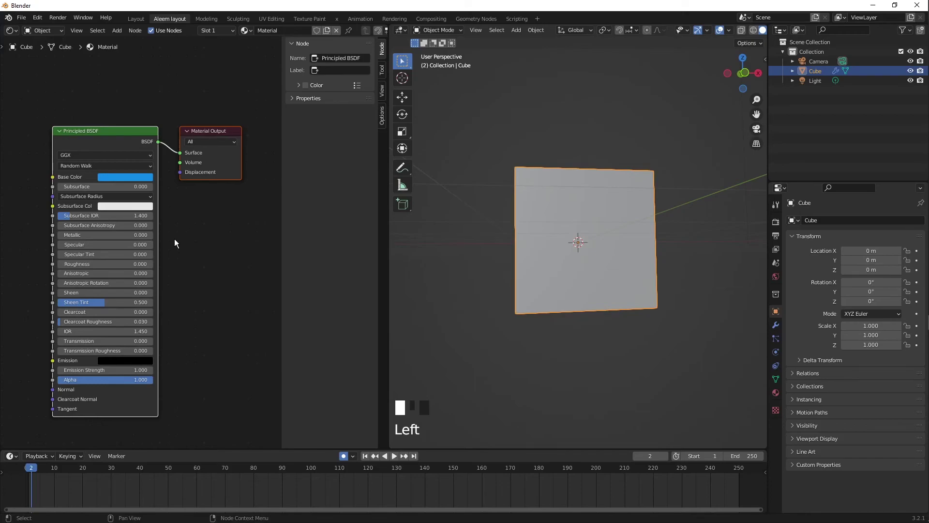
Look through the Animation and Modeling workspaces and return to the original Layout workspace
left_click(360, 19)
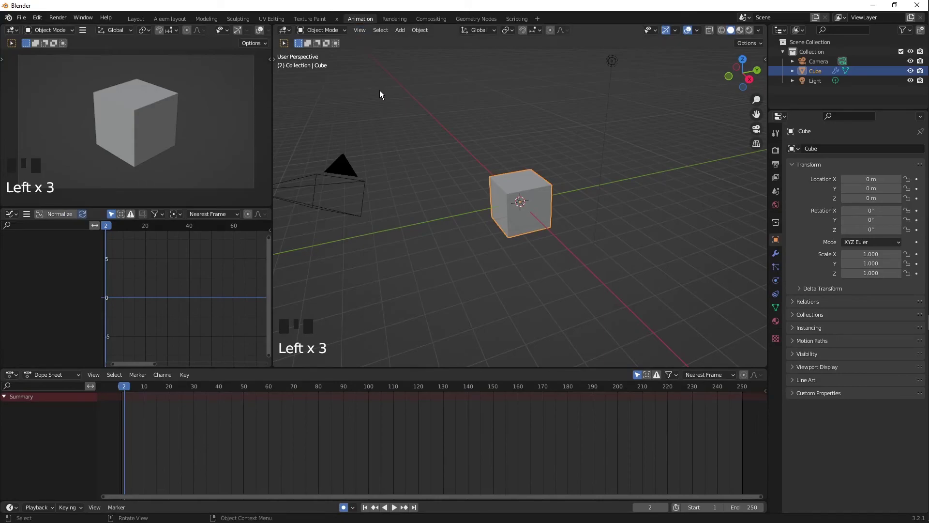
left_click(206, 19)
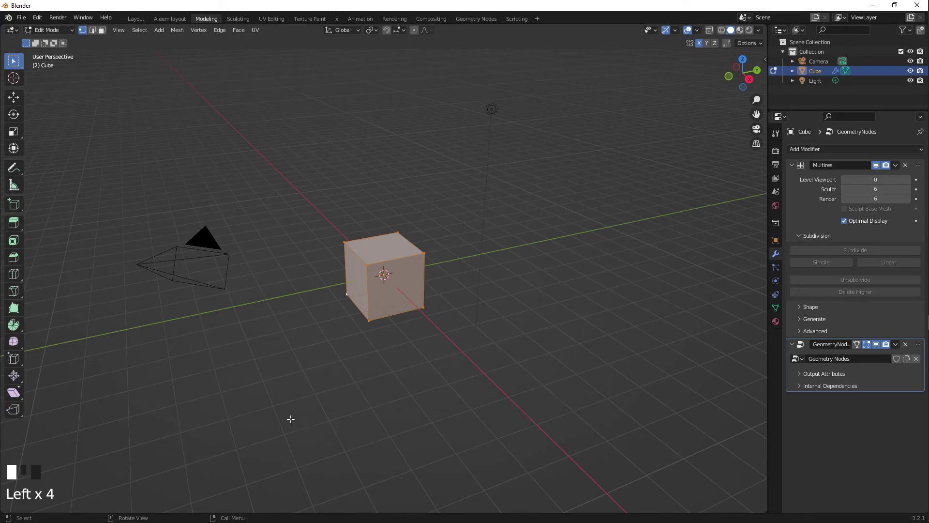
left_click(135, 19)
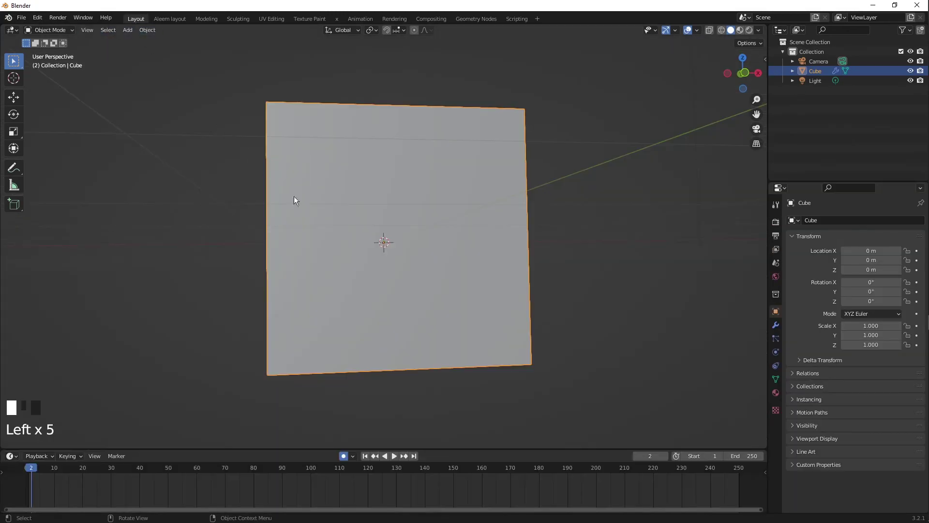
View the cube from an angle and toggle it between Object Mode and Edit Mode, ending in Edit Mode
scroll(361, 241, "down", 1)
scroll(361, 241, "down", 3)
scroll(361, 241, "up", 3)
middle_click_drag(362, 241, 353, 265)
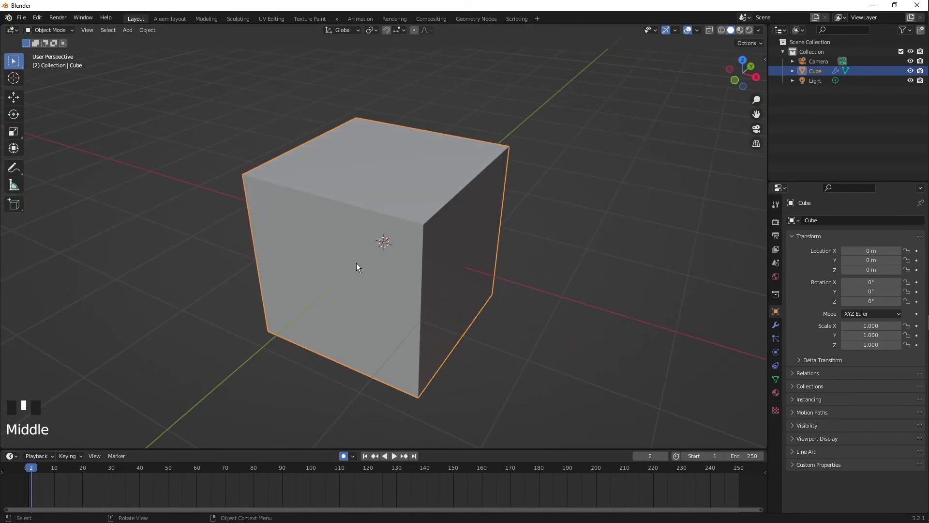
key("Tab")
key("Tab")
key("Tab")
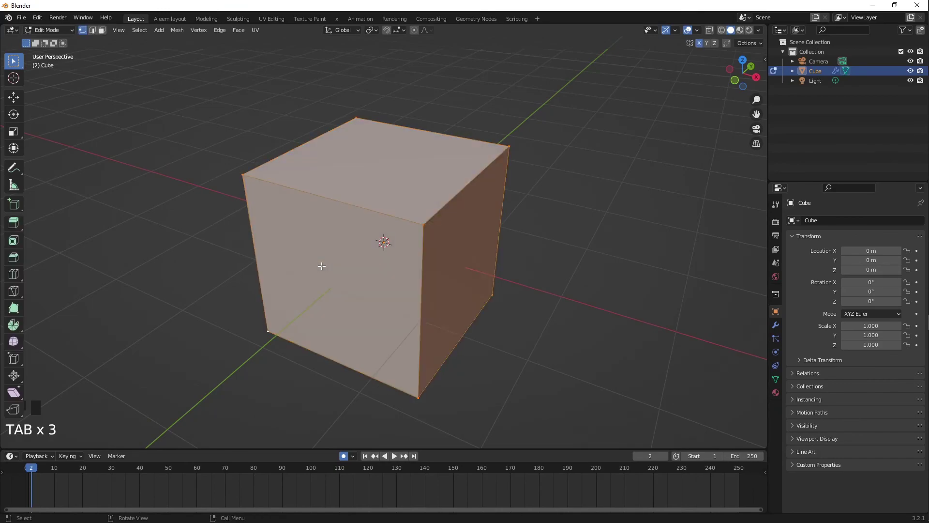